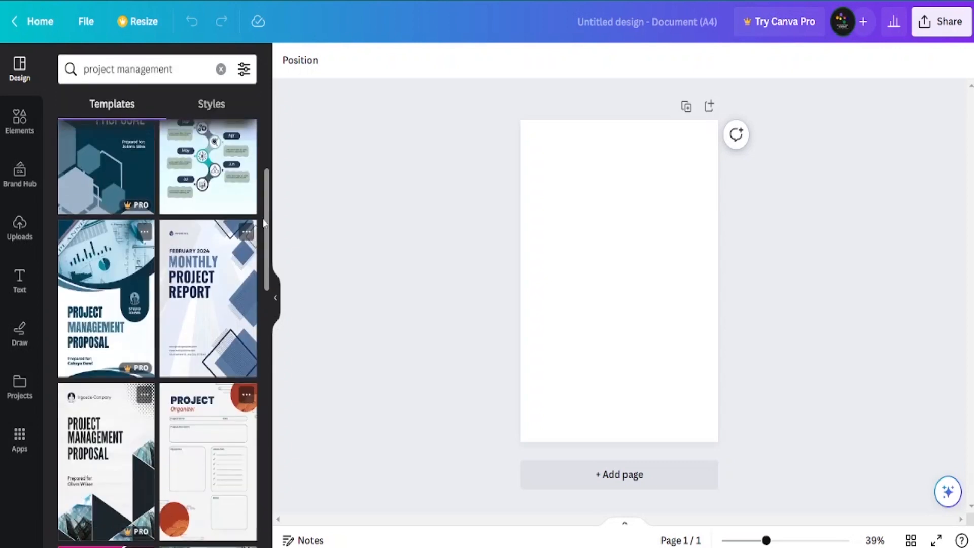
# Browse the project management templates and apply the Purple White Geometric Professional Project Proposal Cover to the blank page
pyautogui.scroll(3, 263, 229)
pyautogui.scroll(3, 264, 229)
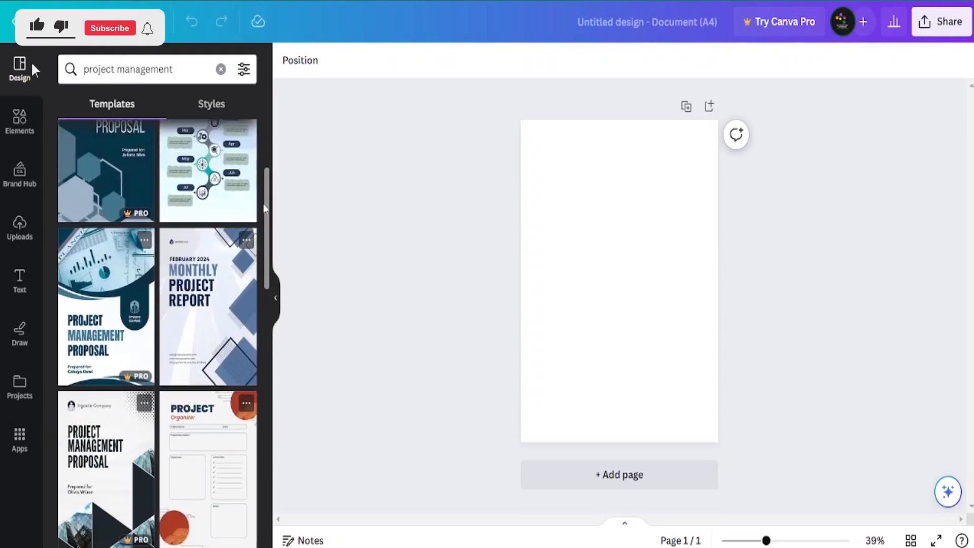
pyautogui.scroll(-5, 268, 195)
pyautogui.moveTo(267, 190); pyautogui.dragTo(269, 204)
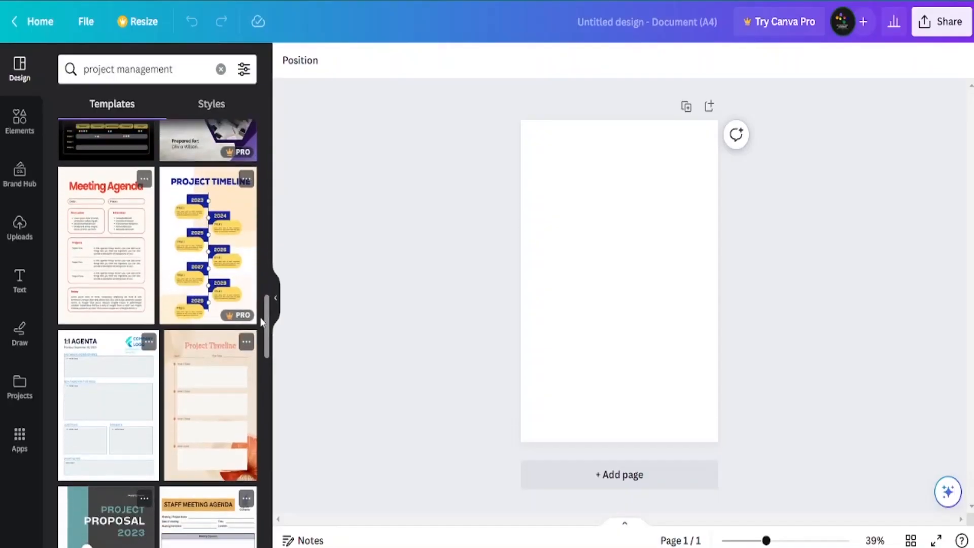
pyautogui.scroll(-5, 258, 358)
pyautogui.scroll(-2, 258, 355)
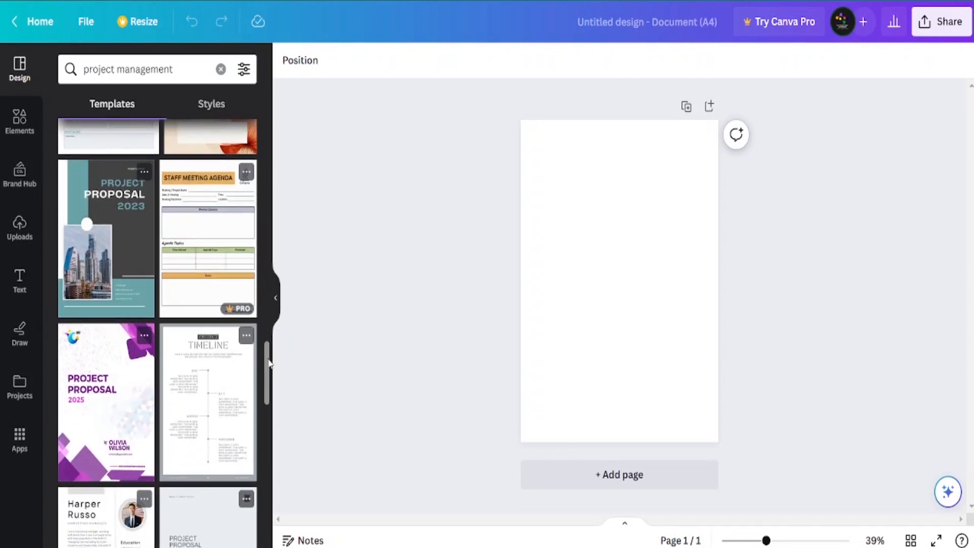
pyautogui.moveTo(265, 363); pyautogui.dragTo(264, 372)
pyautogui.click(120, 323)
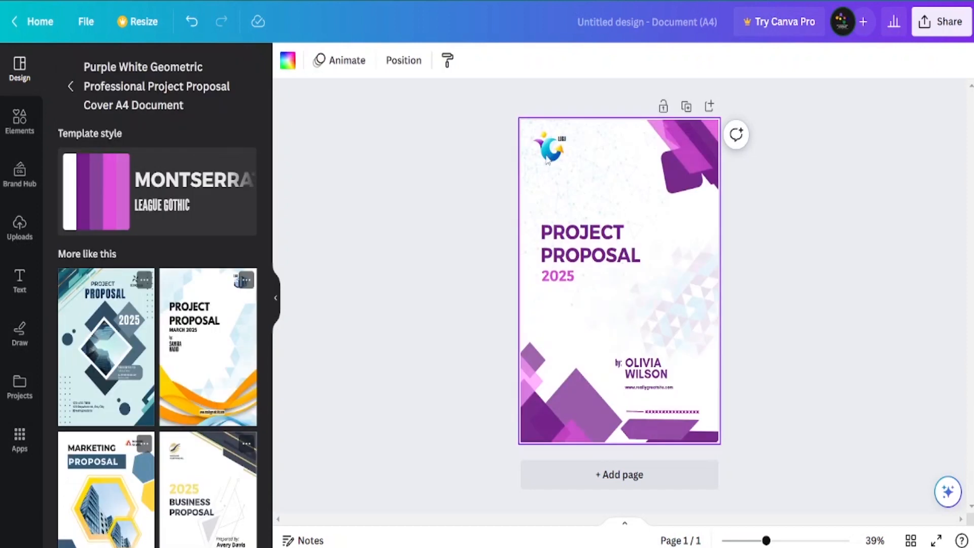
# Delete the logo graphic, the dotted background pattern and the small logo text from the cover
pyautogui.click(548, 152)
pyautogui.press('Delete')
pyautogui.click(559, 181)
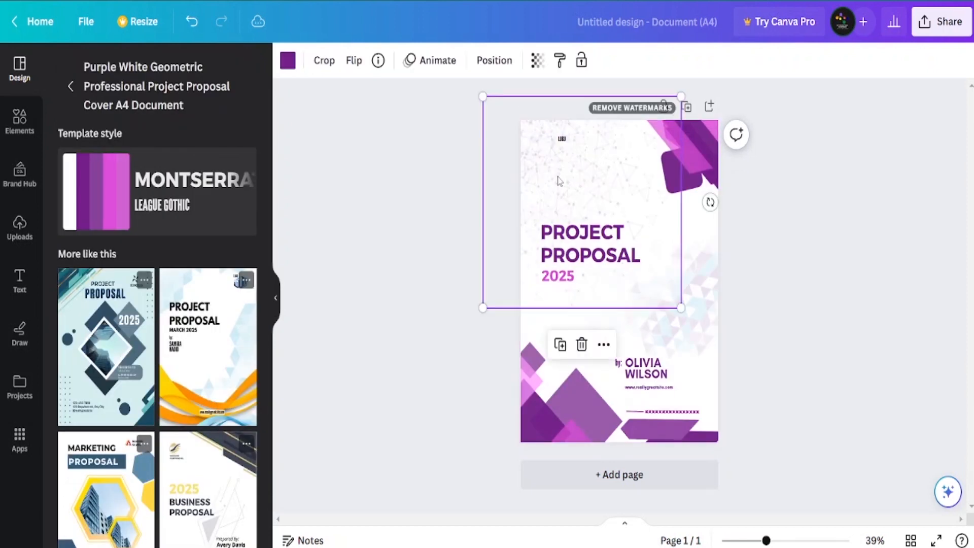
pyautogui.press('Delete')
pyautogui.click(584, 234)
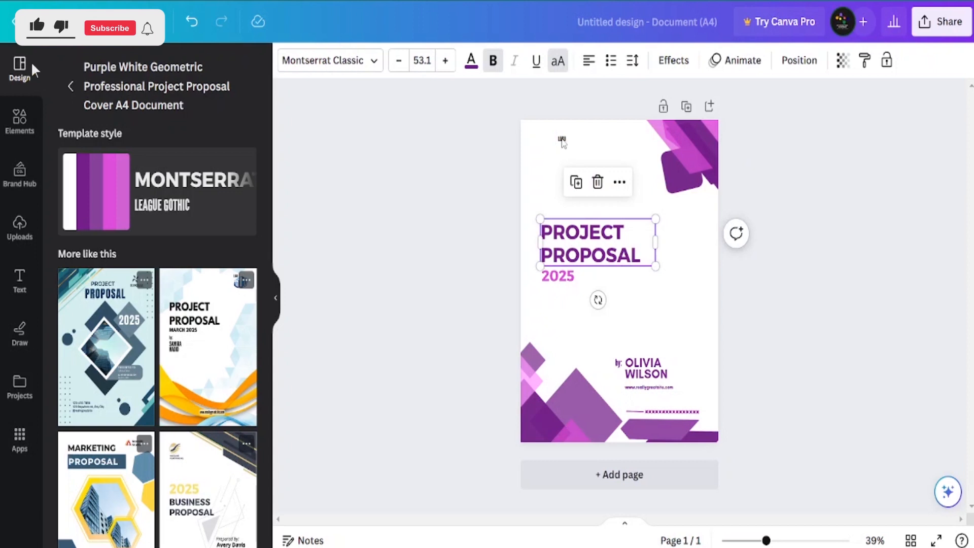
pyautogui.click(562, 141)
pyautogui.click(567, 180)
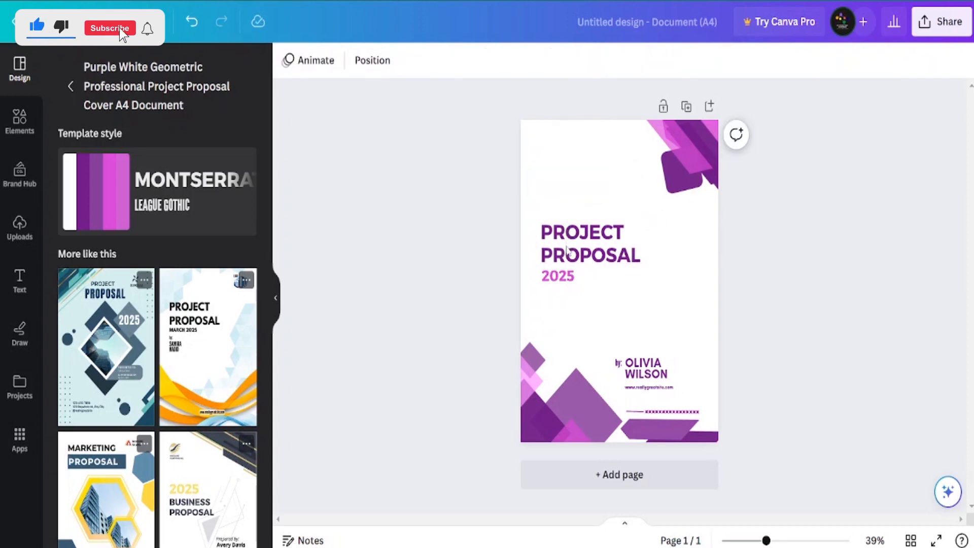
# Move the cover title up near the page's top and reword it as "PROJECT MANAGEMENT", widening it to two lines
pyautogui.click(571, 253)
pyautogui.moveTo(571, 254); pyautogui.dragTo(557, 178)
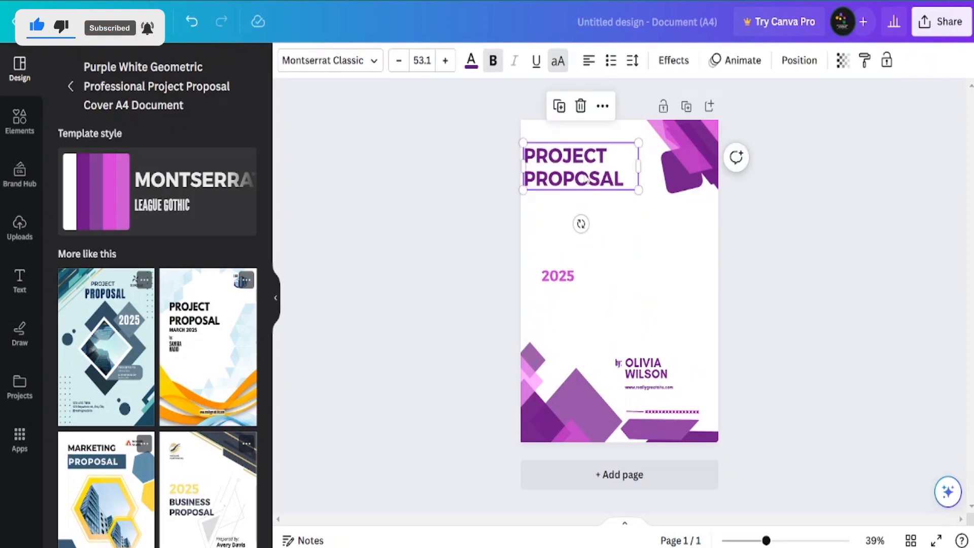
pyautogui.doubleClick(586, 179)
pyautogui.click(626, 178)
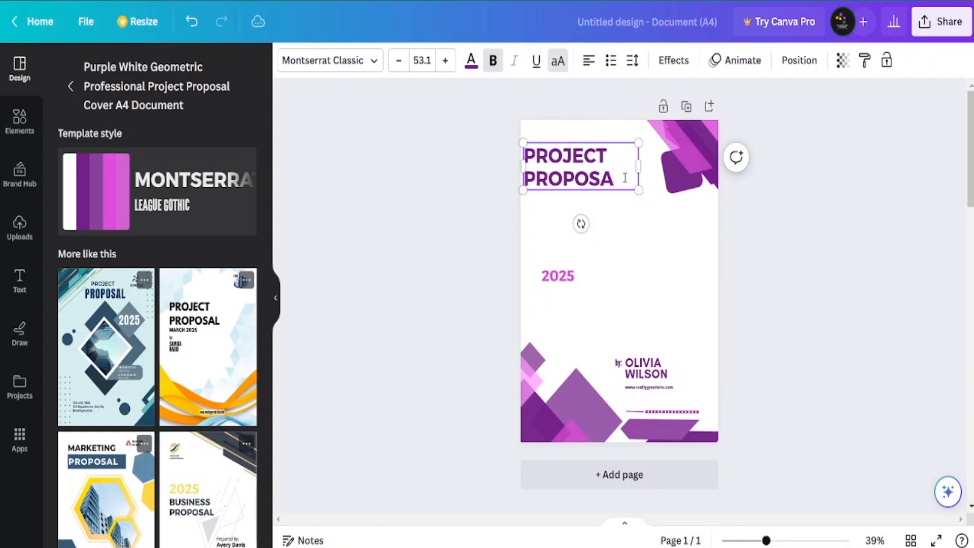
pyautogui.write('MANAGEMENT')
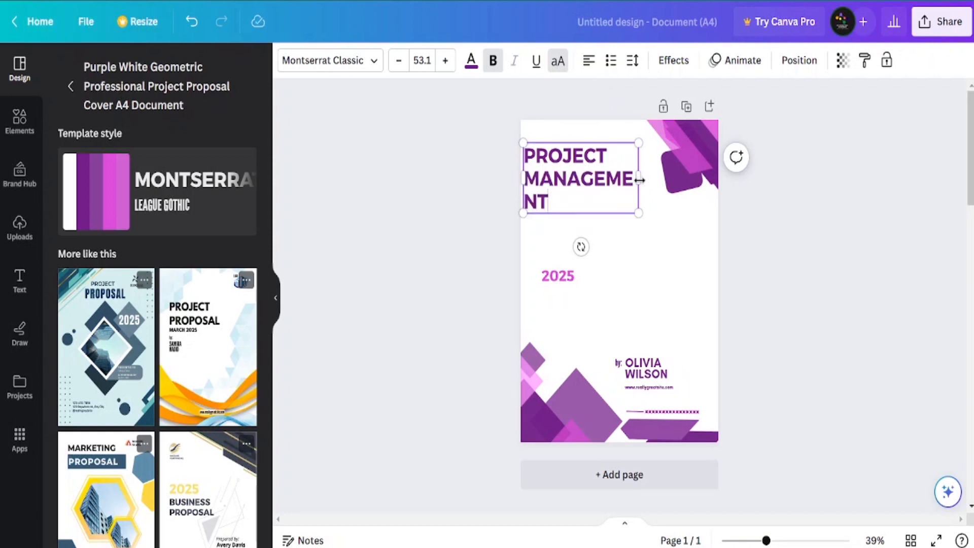
pyautogui.moveTo(640, 180); pyautogui.dragTo(672, 180)
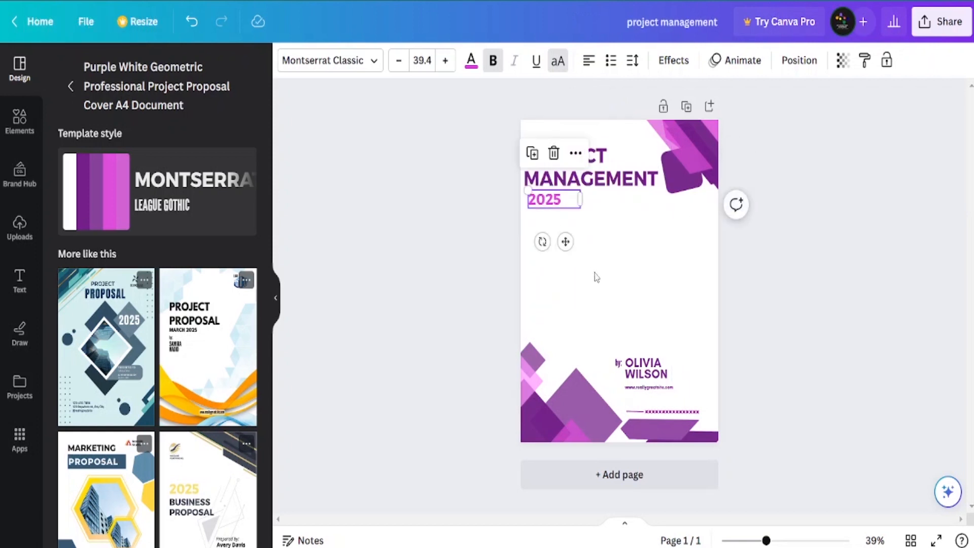
# Duplicate the title into the middle of the cover and change the copy's text to "CREATE A PROJECT CHARTER"
pyautogui.click(596, 274)
pyautogui.click(599, 173)
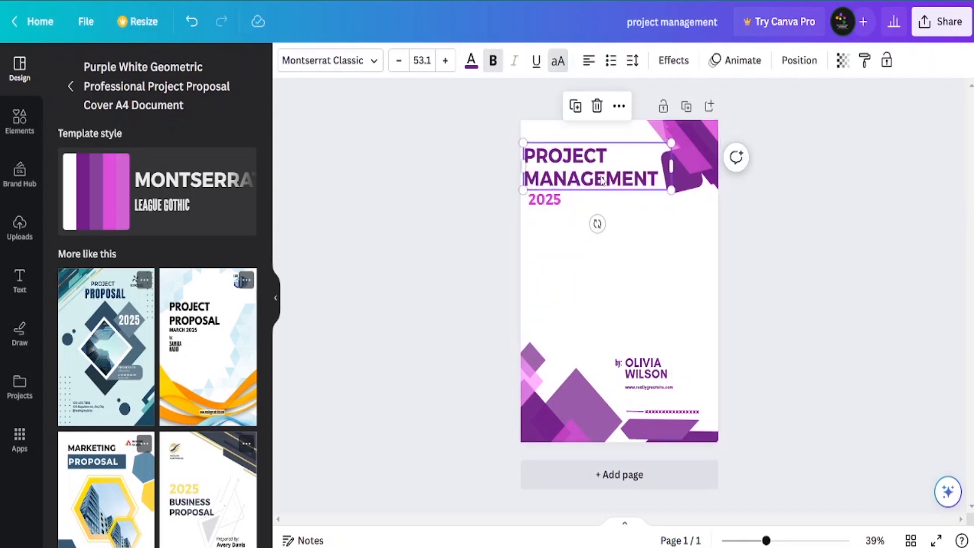
pyautogui.keyDown('alt'); pyautogui.moveTo(603, 181); pyautogui.dragTo(632, 280); pyautogui.keyUp('alt')
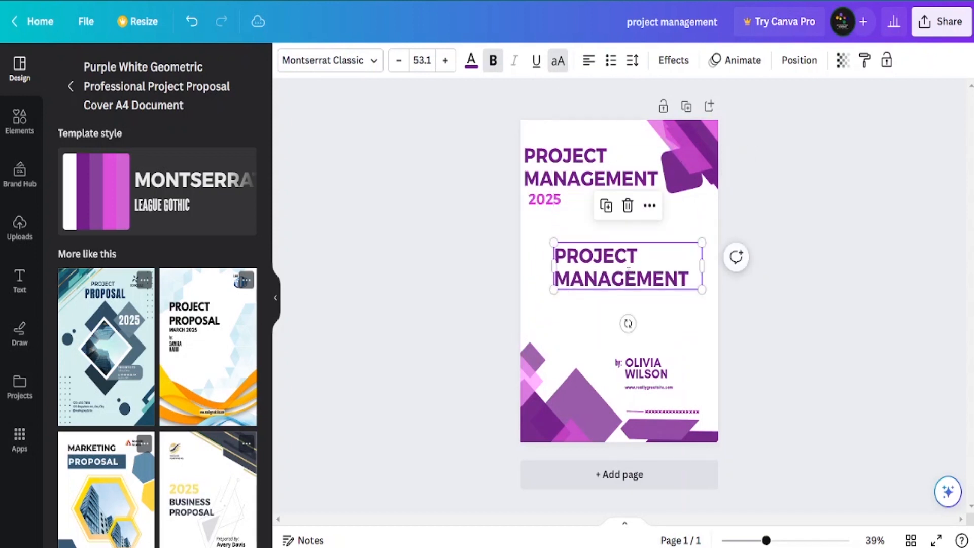
pyautogui.doubleClick(644, 265)
pyautogui.press('BackSpace')
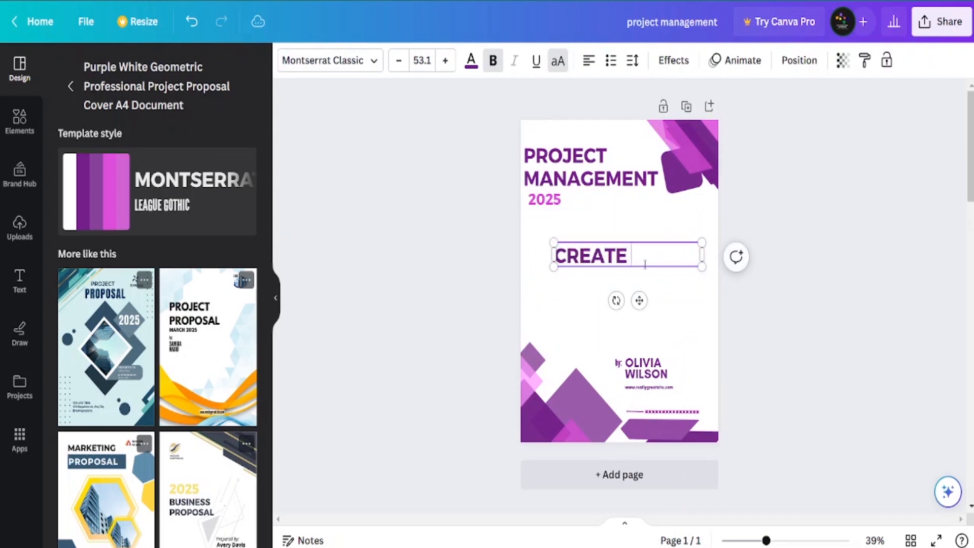
pyautogui.write('CREATE A PROJECT')
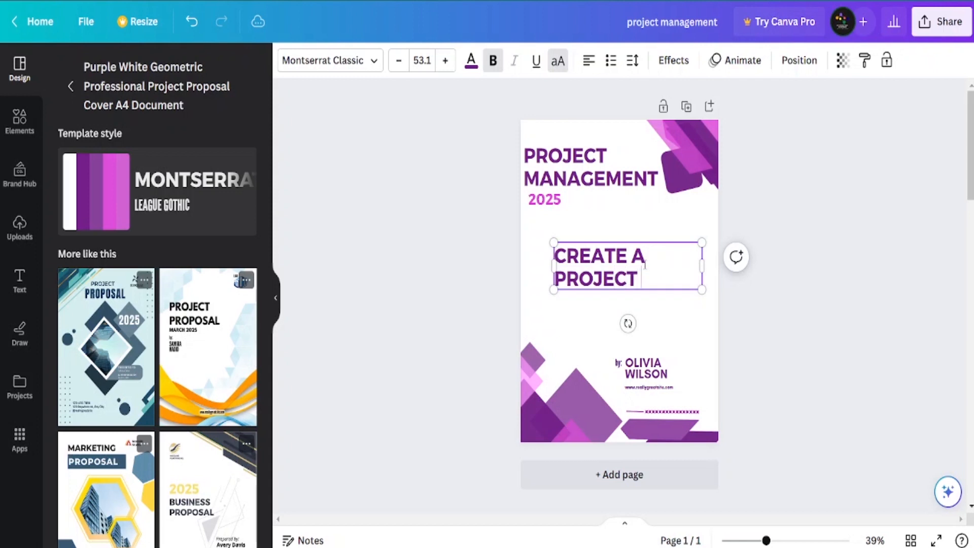
pyautogui.write(' CHARTER')
pyautogui.press('Escape')
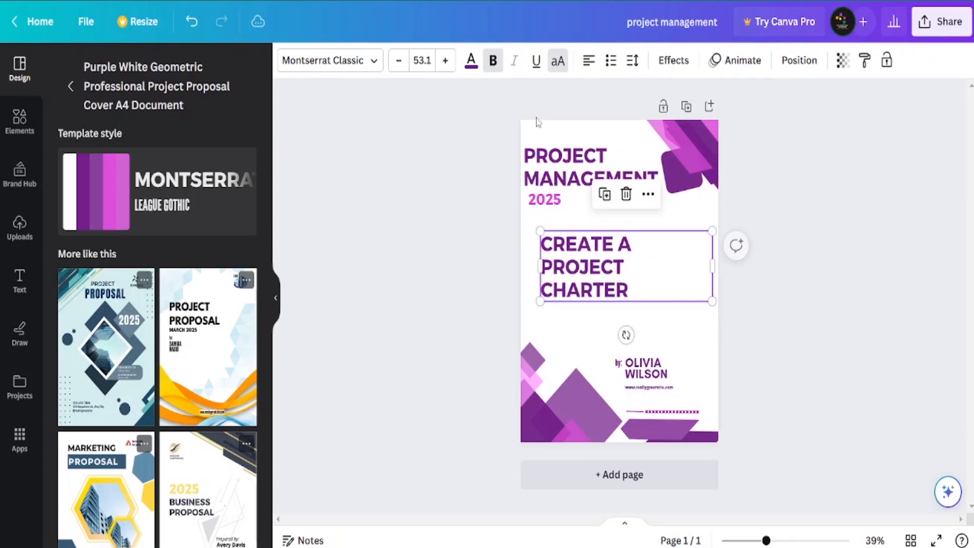
# Reduce the "CREATE A PROJECT CHARTER" text to size 37.1 and reposition and widen it to fit on one line
pyautogui.click(399, 60)
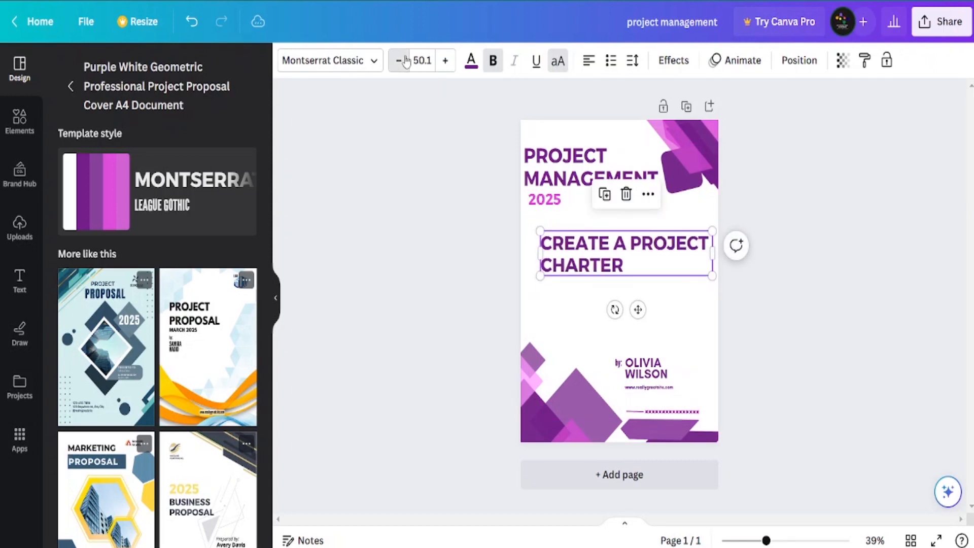
pyautogui.moveTo(584, 247); pyautogui.dragTo(570, 263)
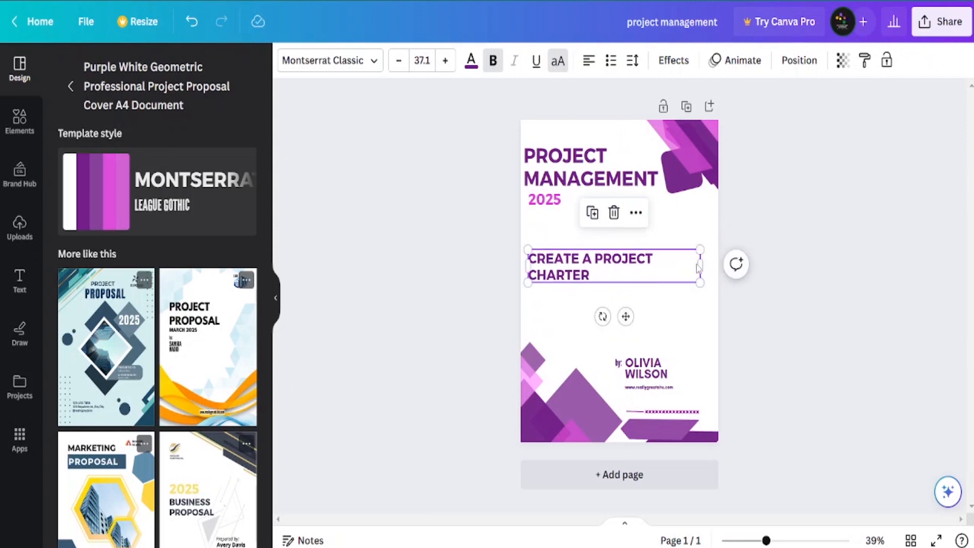
pyautogui.moveTo(701, 264); pyautogui.dragTo(725, 265)
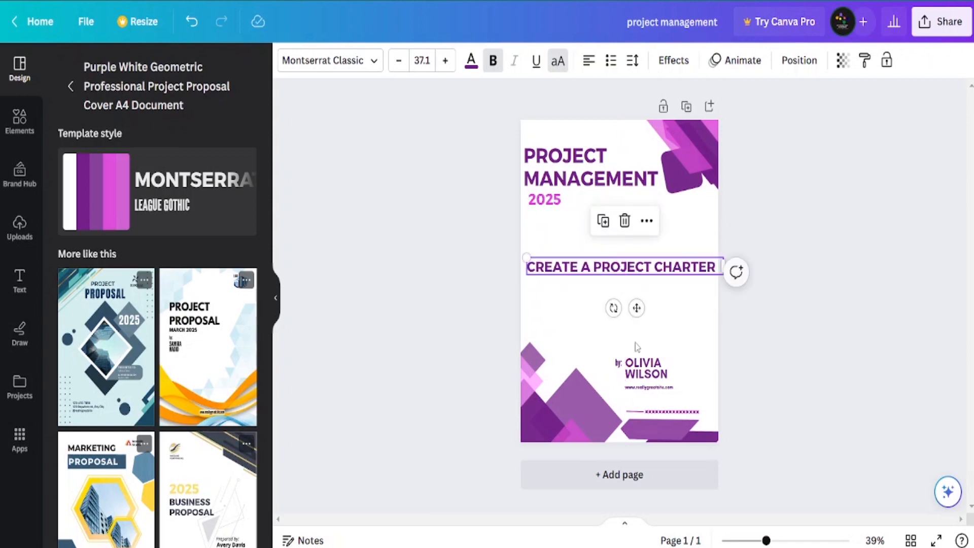
# Replace the placeholder author name on the cover with the author's full name
pyautogui.click(644, 374)
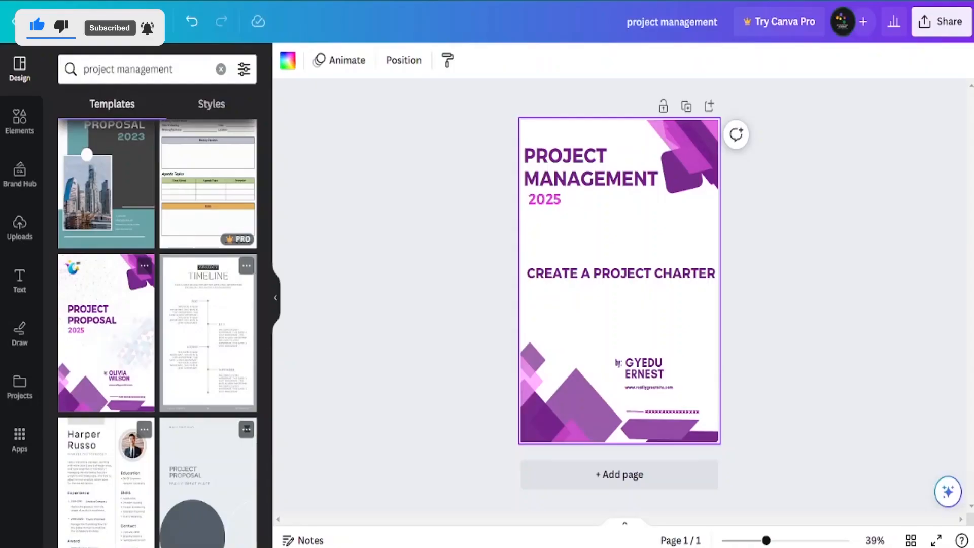
# Add a second page and fill it with the purple five-item template from a "table of contents" template search
pyautogui.click(221, 69)
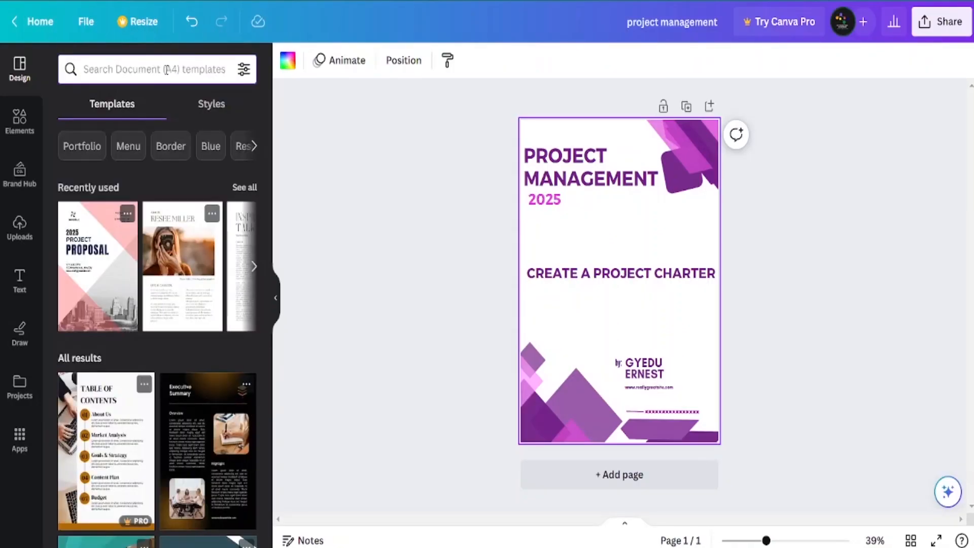
pyautogui.write('Table')
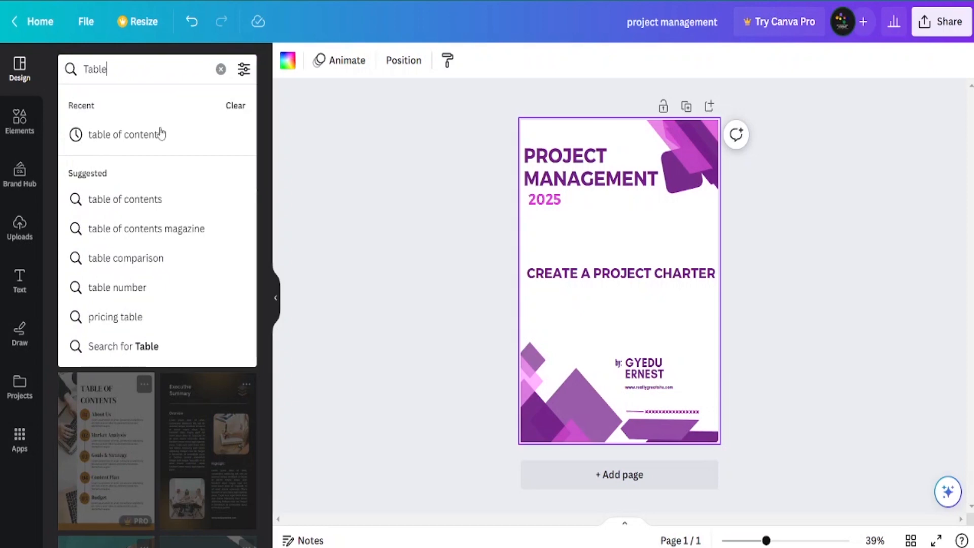
pyautogui.click(160, 133)
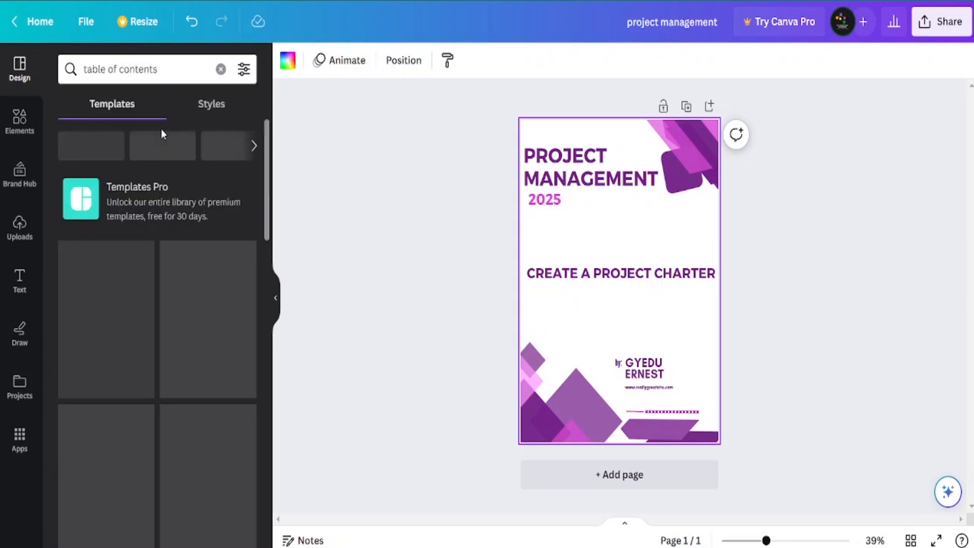
pyautogui.scroll(-3, 267, 227)
pyautogui.moveTo(268, 227); pyautogui.dragTo(267, 342)
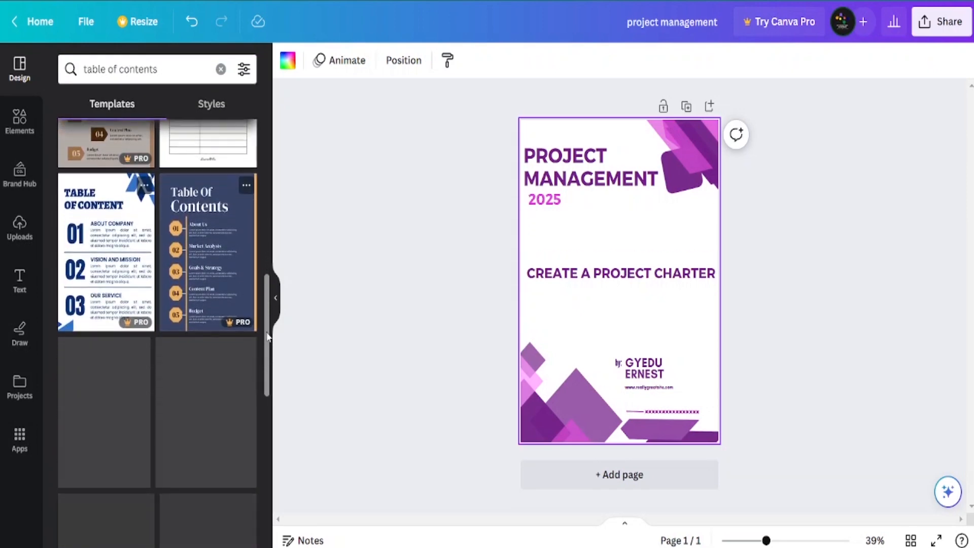
pyautogui.click(612, 479)
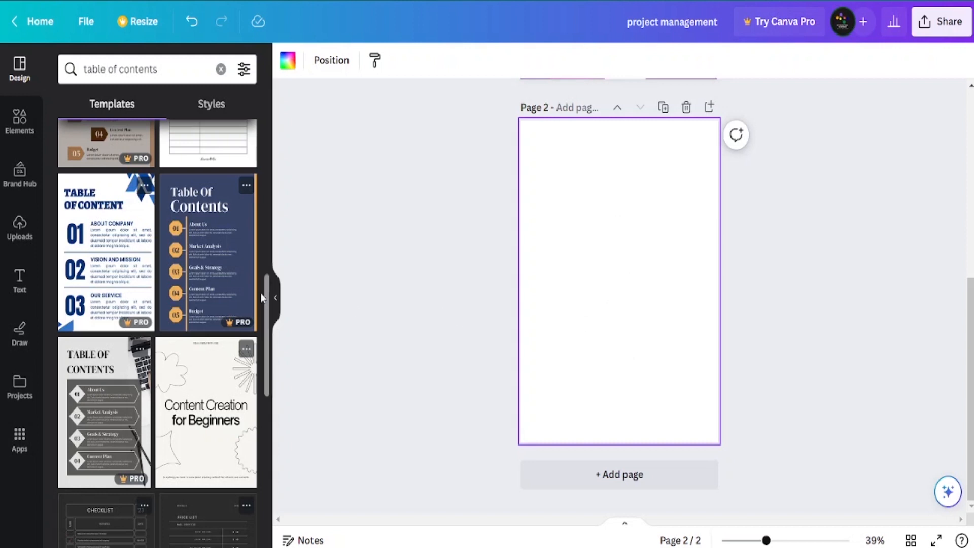
pyautogui.moveTo(267, 277); pyautogui.dragTo(265, 218)
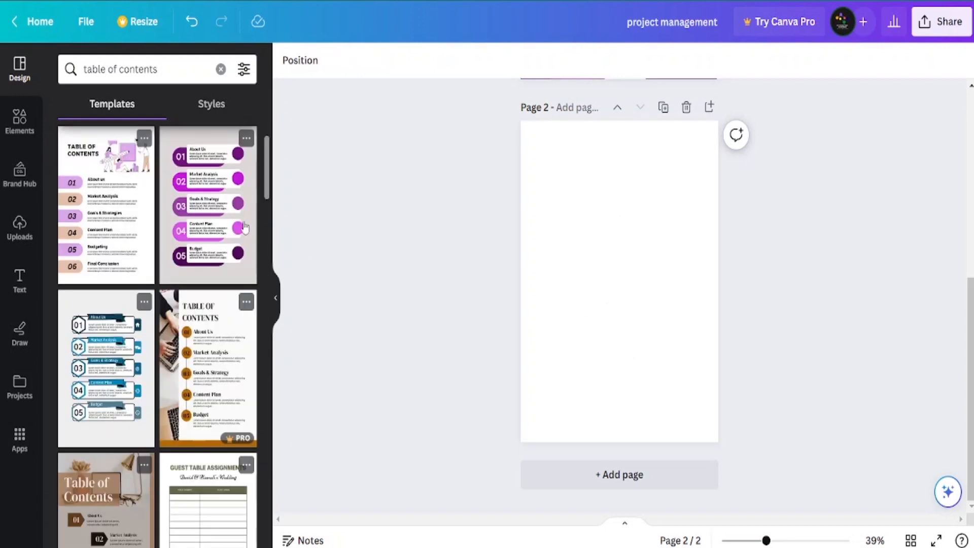
pyautogui.click(211, 205)
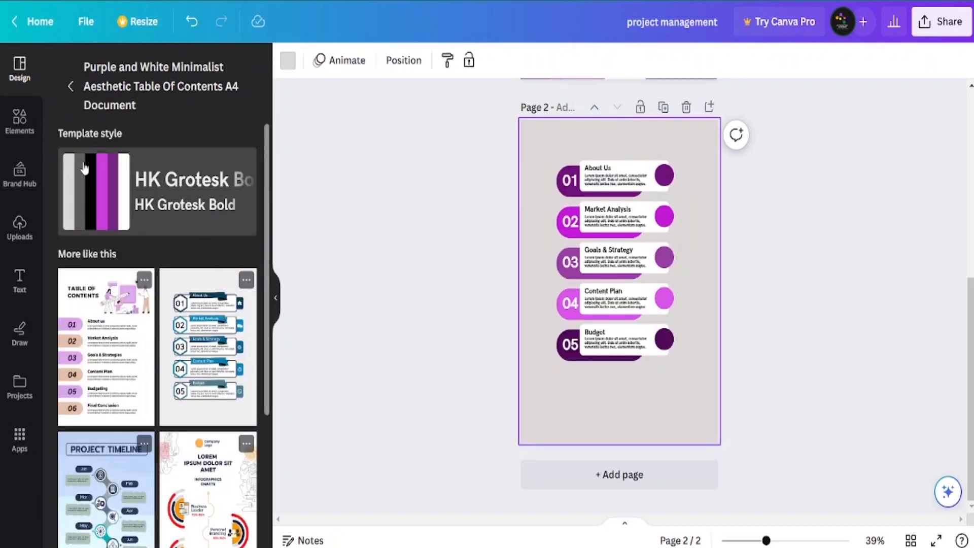
# Add the heading "Table of content" above the numbered list on page 2 and colour it dark purple
pyautogui.click(20, 293)
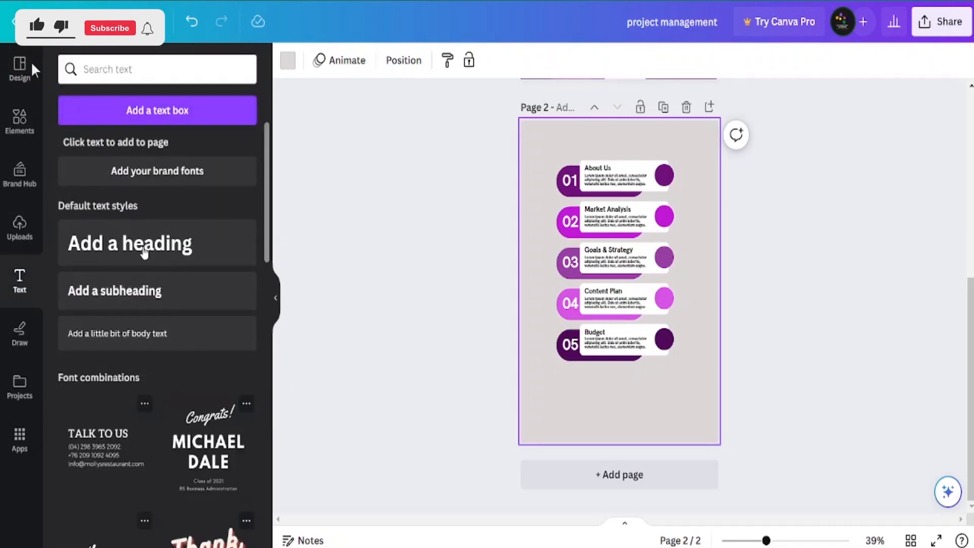
pyautogui.click(144, 252)
pyautogui.press('BackSpace')
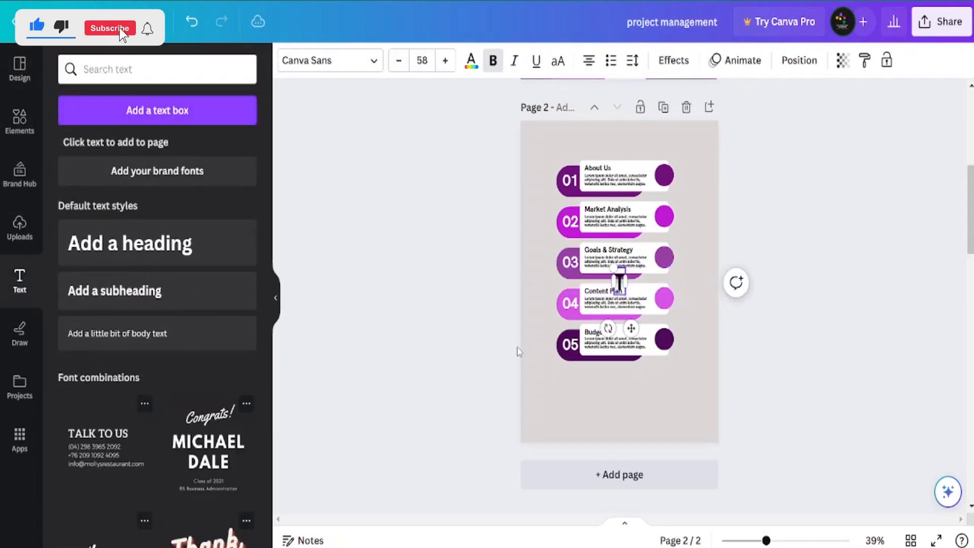
pyautogui.write('Table of content')
pyautogui.moveTo(606, 287); pyautogui.dragTo(605, 148)
pyautogui.click(471, 60)
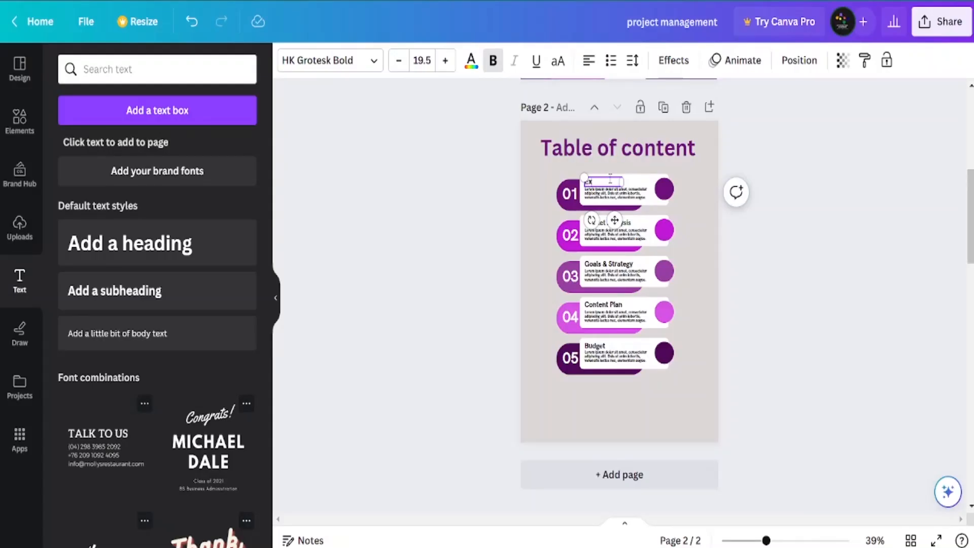
# Retitle entry 01 of the contents list as "executive summary" and select the Market Analysis title
pyautogui.write('ecutive summary')
pyautogui.click(693, 213)
pyautogui.click(613, 224)
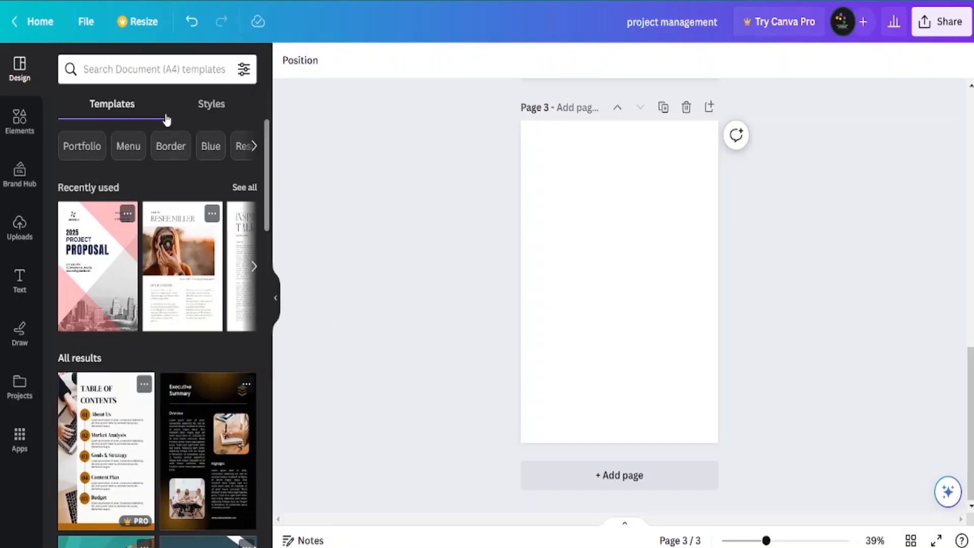
# Search the templates for "executive summary" and apply the first page of White Blue Simple Executive Summary to page 3
pyautogui.click(148, 68)
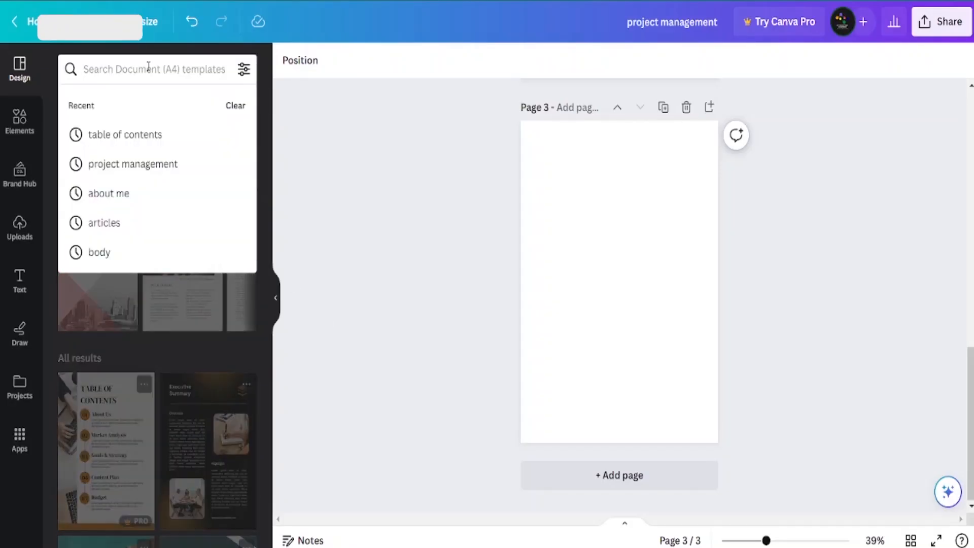
pyautogui.write('execut')
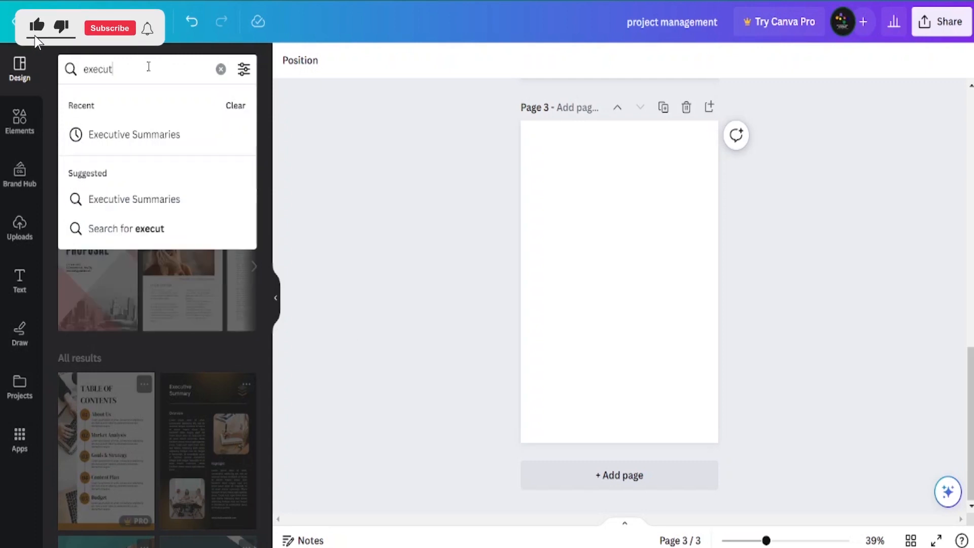
pyautogui.write('ive summary')
pyautogui.press('Return')
pyautogui.scroll(-8, 263, 332)
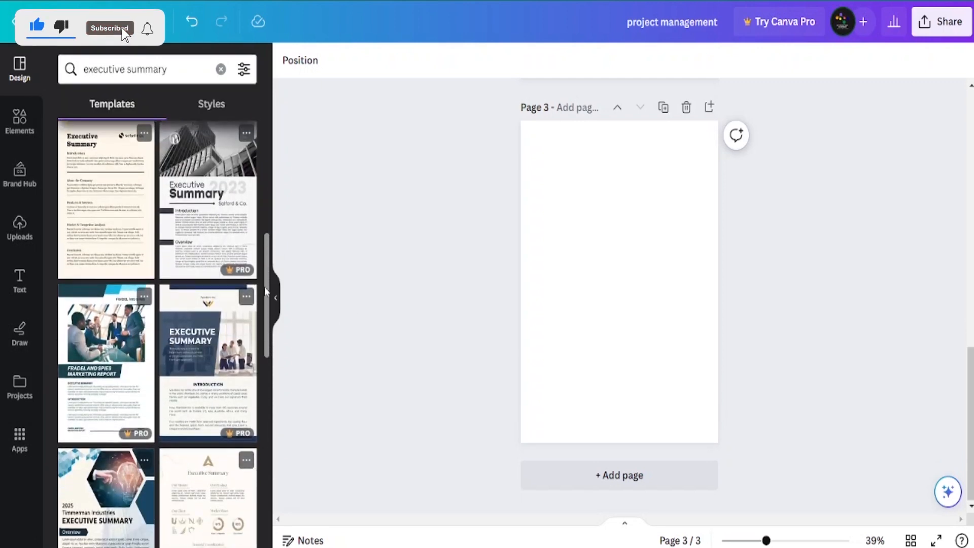
pyautogui.scroll(8, 263, 332)
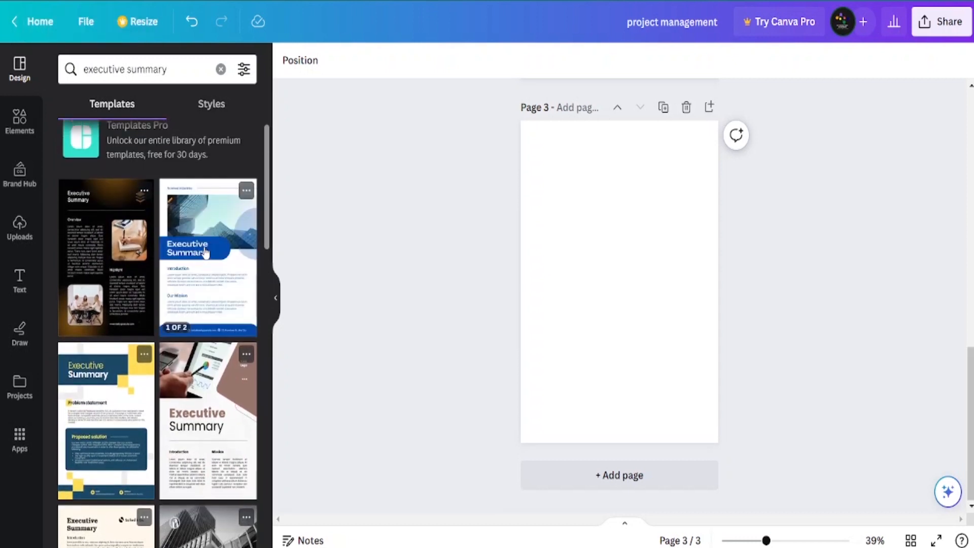
pyautogui.click(206, 252)
pyautogui.click(114, 226)
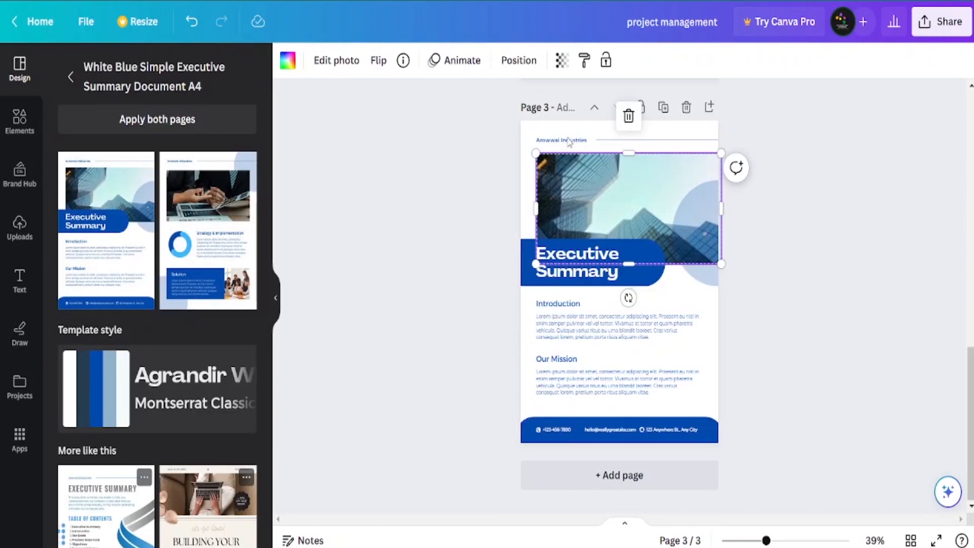
# Delete the company name above the photo on page 3 and recolour the Executive Summary banner bright purple
pyautogui.click(570, 141)
pyautogui.press('Delete')
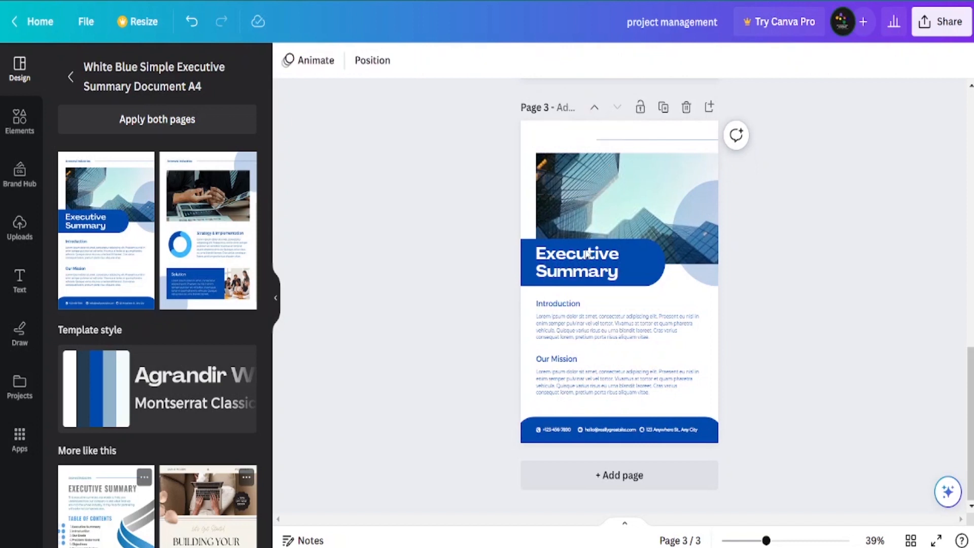
pyautogui.click(615, 277)
pyautogui.click(647, 277)
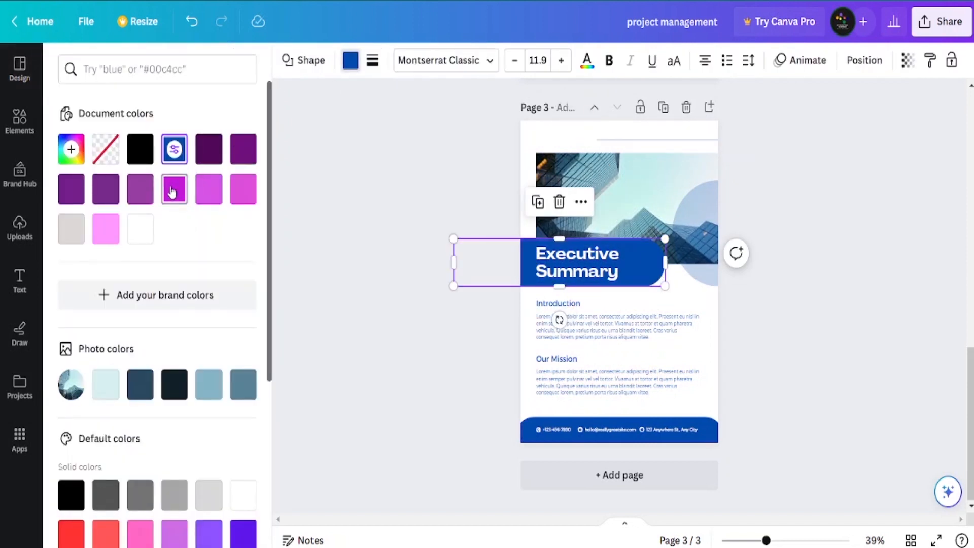
pyautogui.click(172, 192)
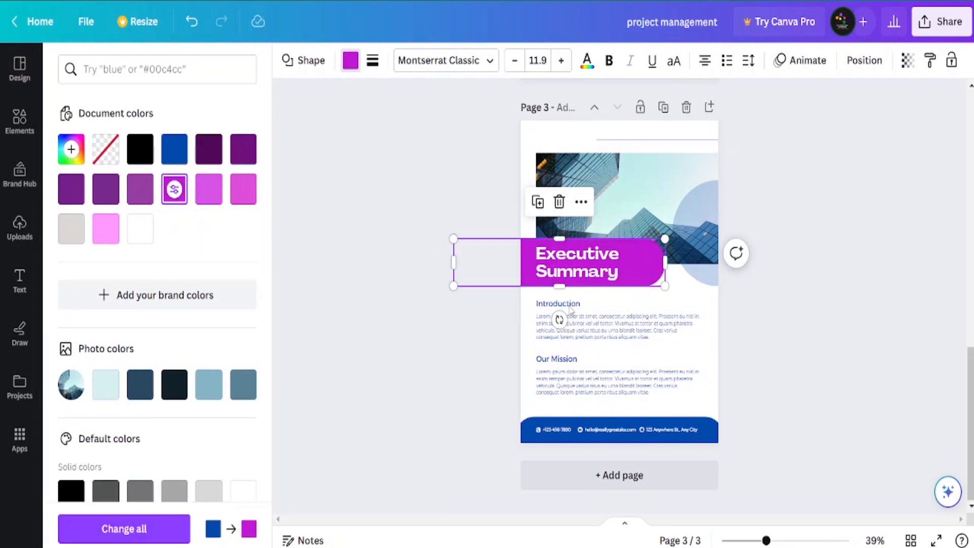
# Delete the Introduction and Our Mission headings from page 3
pyautogui.click(570, 307)
pyautogui.press('Delete')
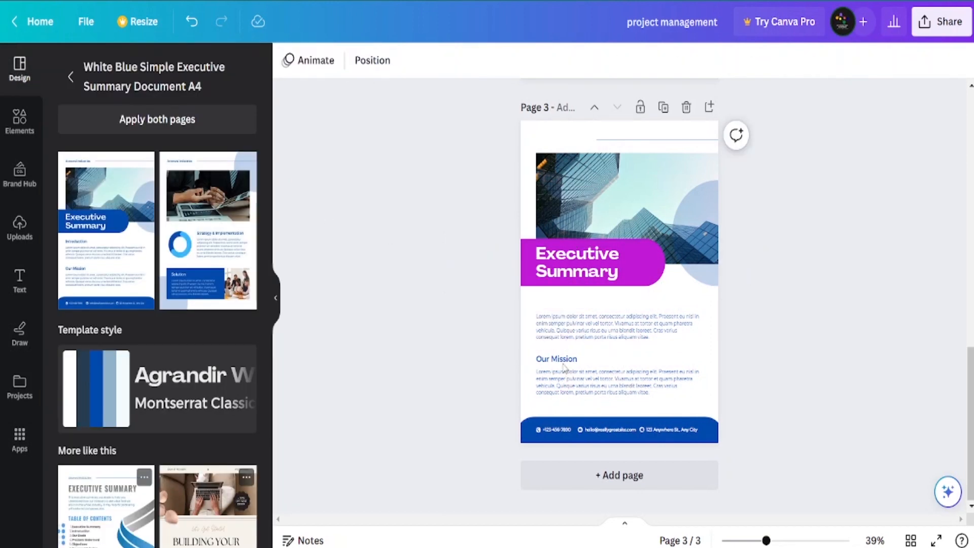
pyautogui.click(565, 361)
pyautogui.press('Delete')
# Duplicate the body paragraph on page 3 and space the three paragraphs evenly between the title banner and the footer
pyautogui.click(583, 336)
pyautogui.hotkey('ctrl', 'd')
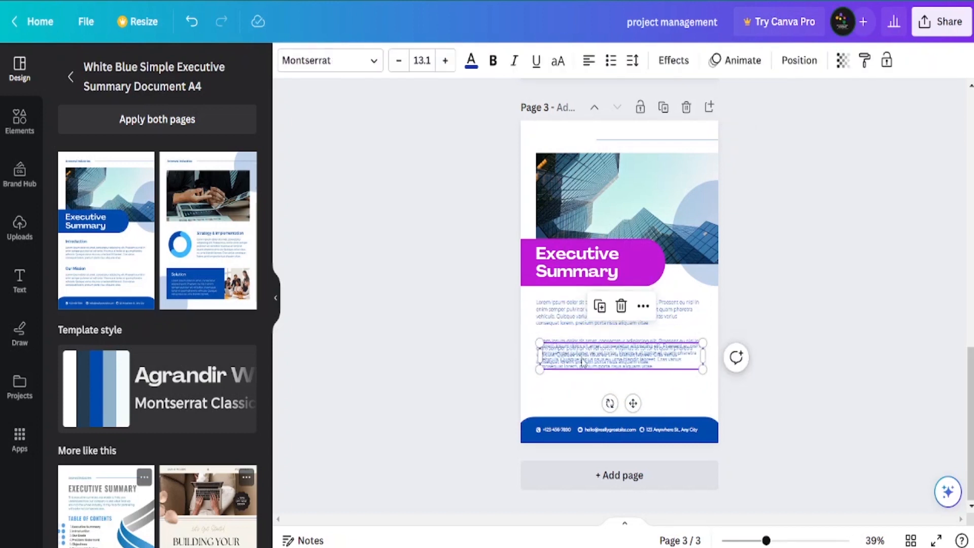
pyautogui.moveTo(583, 362); pyautogui.dragTo(577, 390)
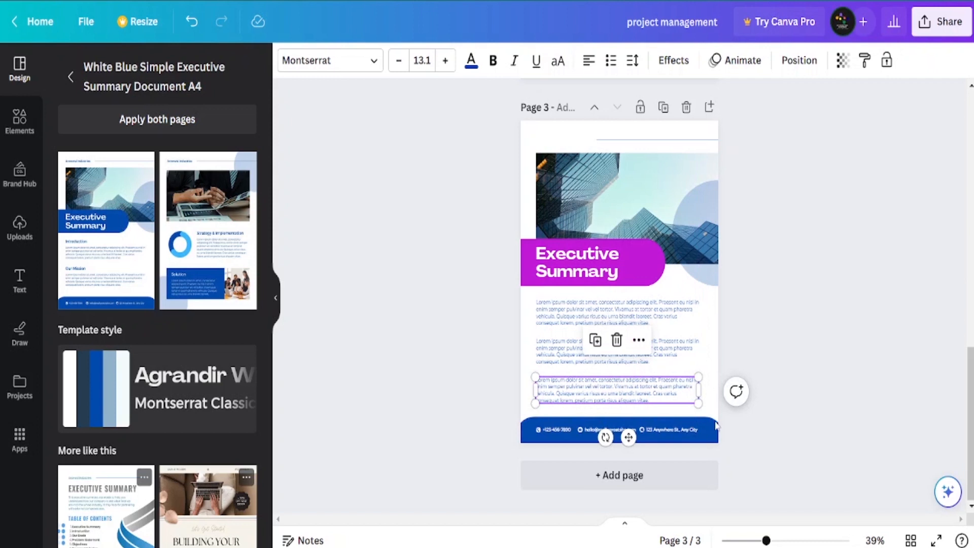
# Recolour the page 3 footer bar dark purple and the translucent circle overlapping the photo #4e0857
pyautogui.click(551, 435)
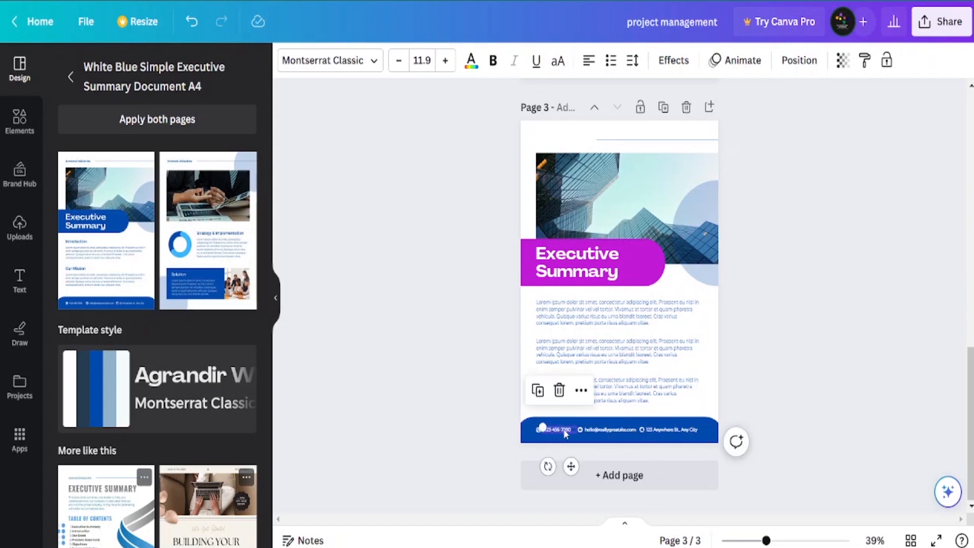
pyautogui.click(606, 431)
pyautogui.click(662, 435)
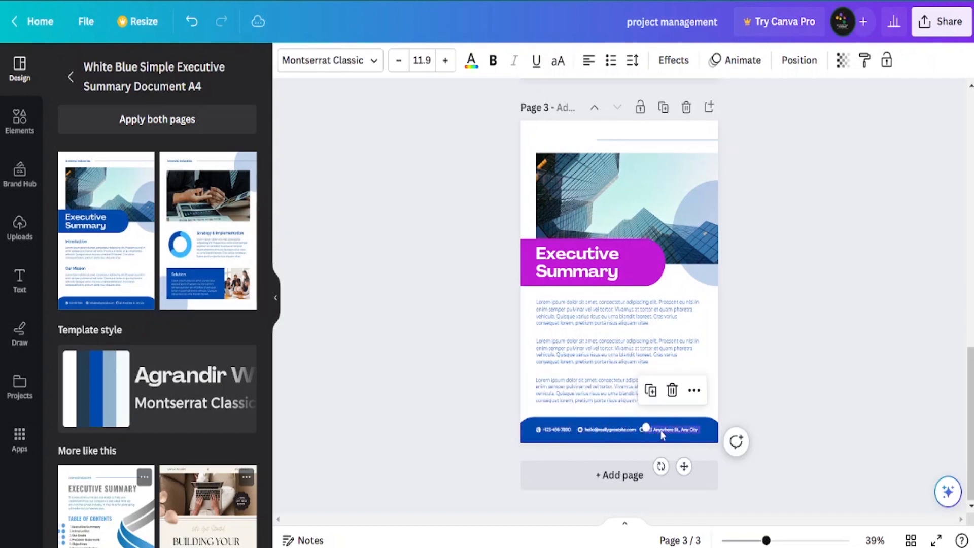
pyautogui.click(524, 439)
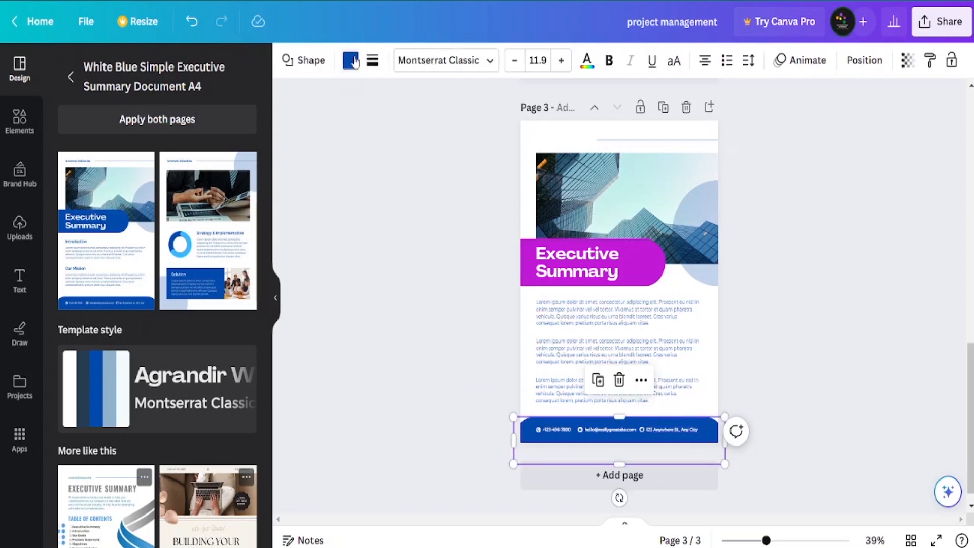
pyautogui.click(353, 61)
pyautogui.click(214, 198)
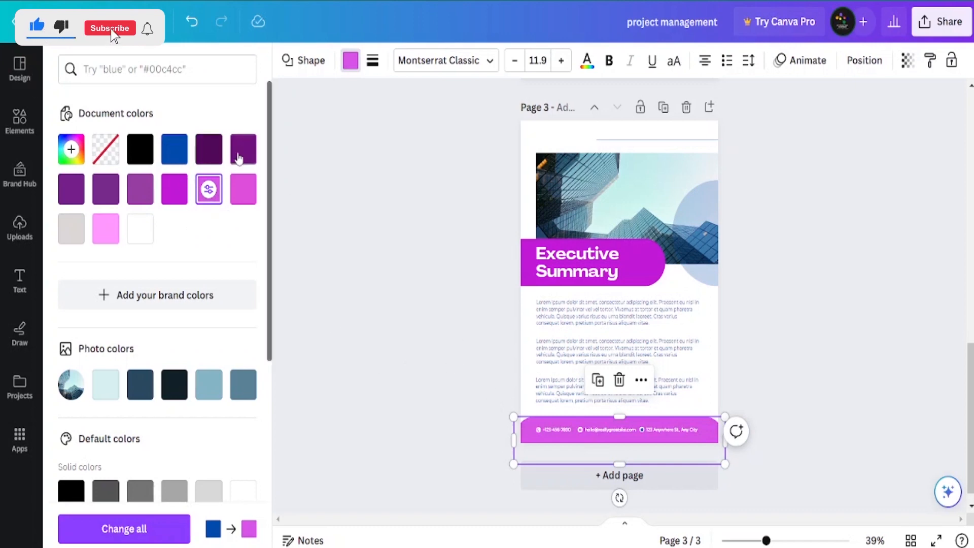
pyautogui.click(238, 159)
pyautogui.click(209, 148)
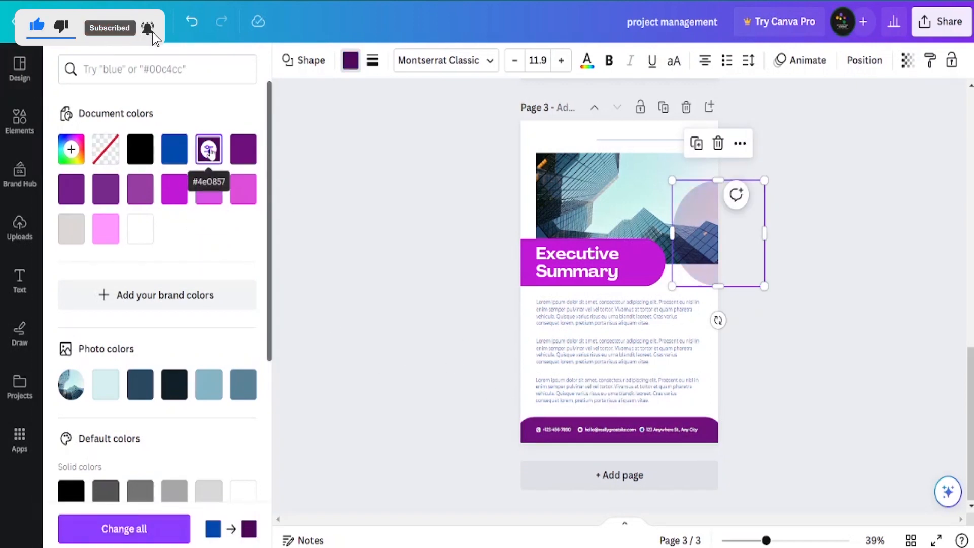
pyautogui.click(824, 322)
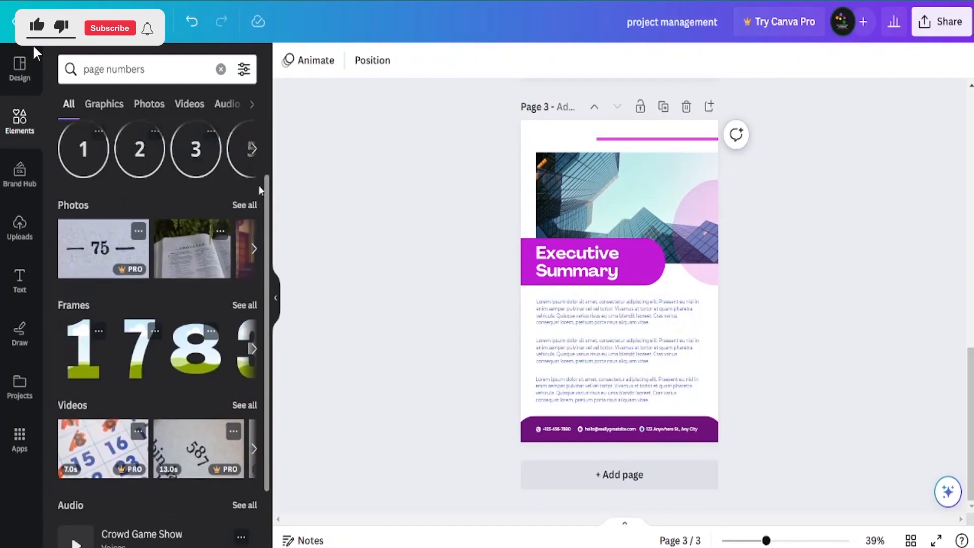
# Find a round number 1 badge among the "Page number" graphics and place it in page 3's upper-left corner
pyautogui.scroll(2, 129, 122)
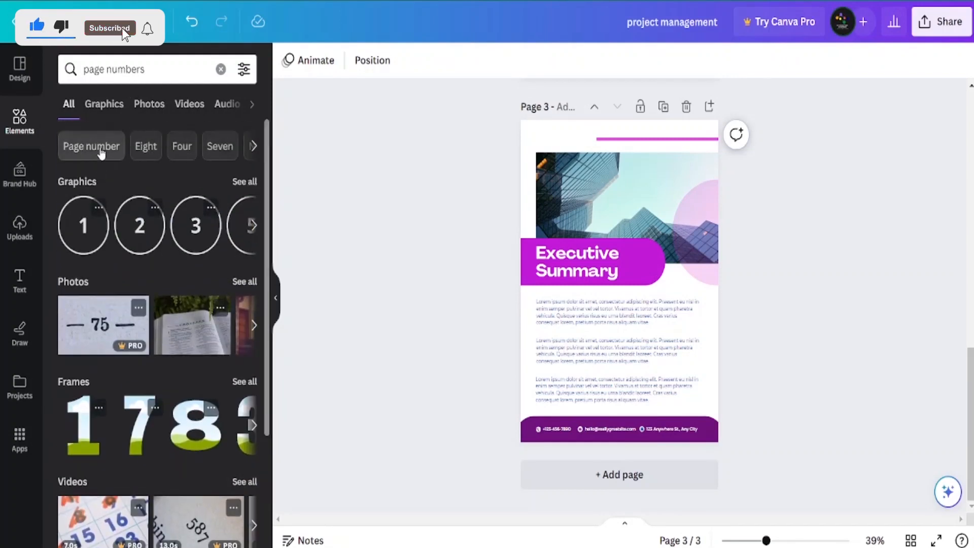
pyautogui.click(100, 147)
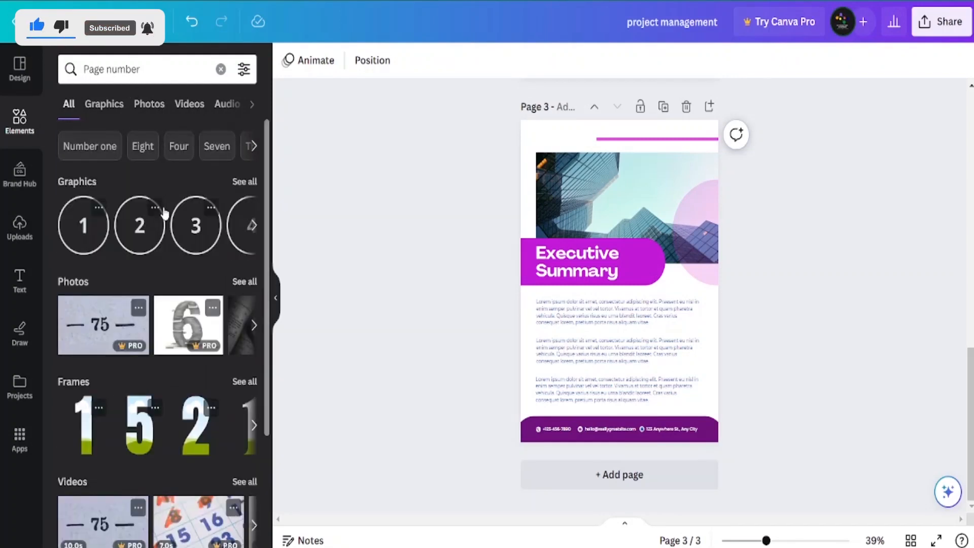
pyautogui.click(104, 104)
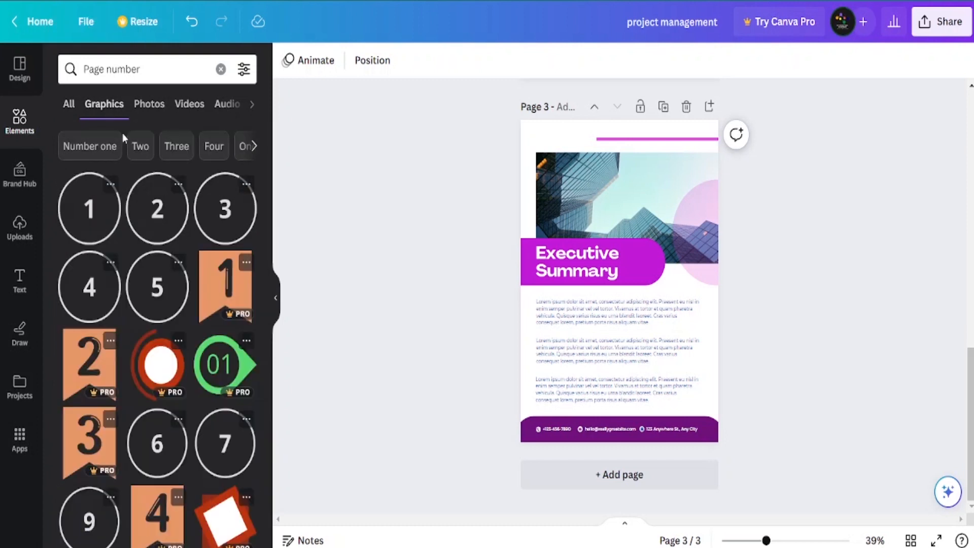
pyautogui.moveTo(266, 218); pyautogui.dragTo(265, 401)
pyautogui.click(225, 332)
pyautogui.moveTo(659, 325); pyautogui.dragTo(532, 136)
# Recolour the number 1 badge on page 3 from the document colours to match the pink line beside it
pyautogui.click(288, 60)
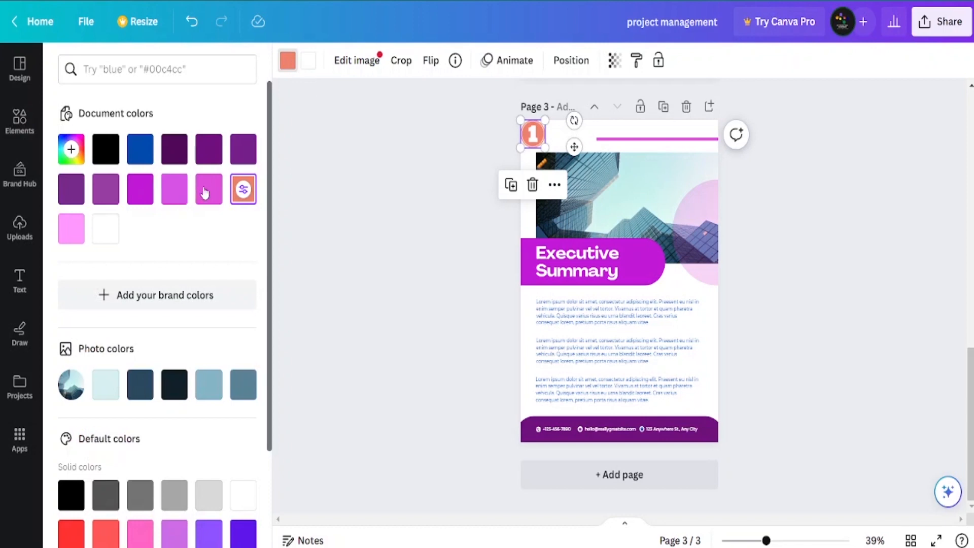
pyautogui.click(208, 189)
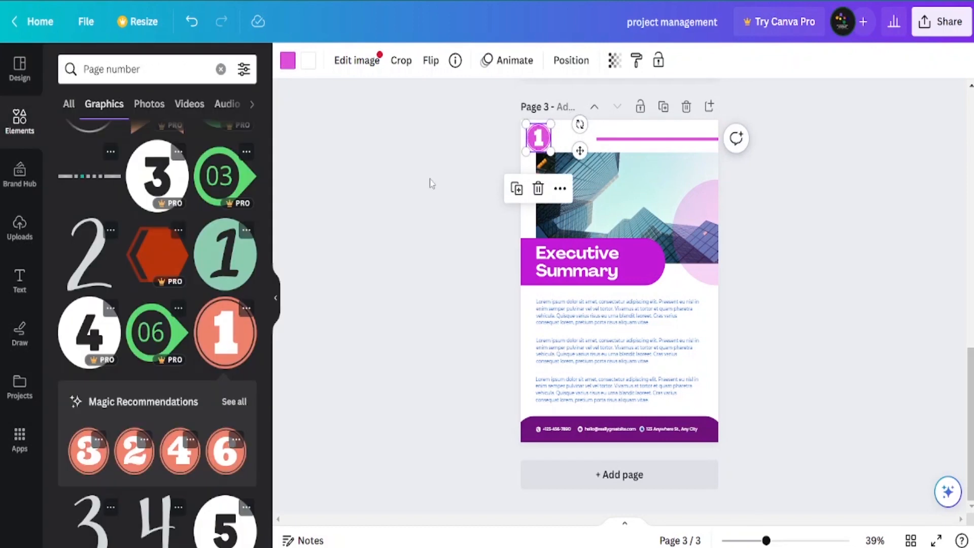
pyautogui.click(559, 144)
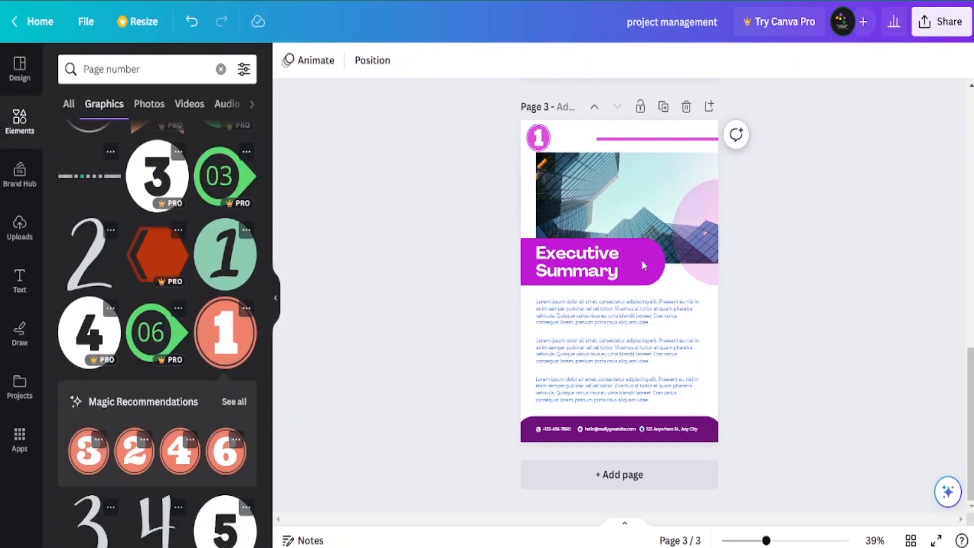
# Add a subheading text "1" on page 2 and move it onto the purple circle beside contents entry 01
pyautogui.scroll(8, 644, 265)
pyautogui.click(664, 286)
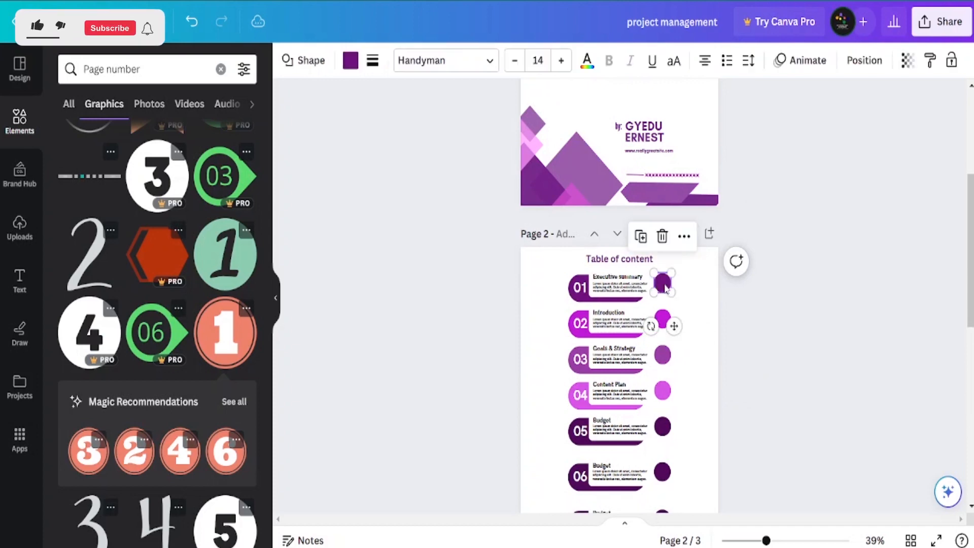
pyautogui.click(19, 280)
pyautogui.click(115, 291)
pyautogui.write('1')
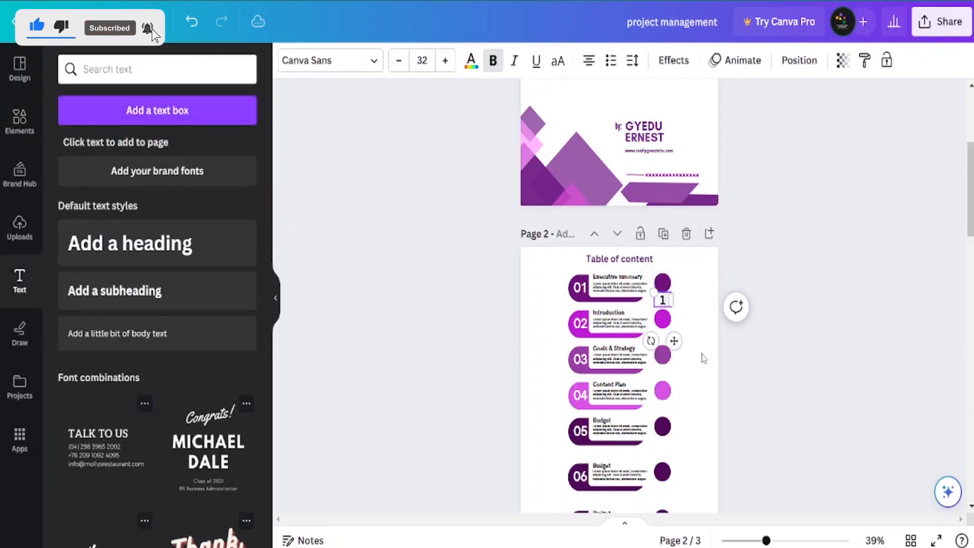
pyautogui.click(660, 311)
pyautogui.click(661, 301)
pyautogui.moveTo(661, 301); pyautogui.dragTo(661, 291)
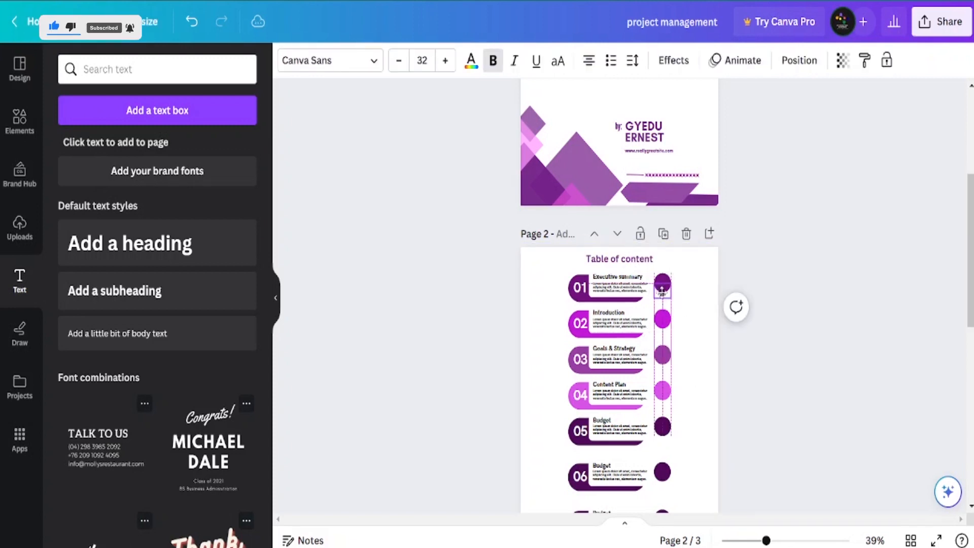
# Change the text colour of the "1" on the contents circle using a document colour
pyautogui.click(471, 60)
pyautogui.click(71, 229)
pyautogui.click(394, 287)
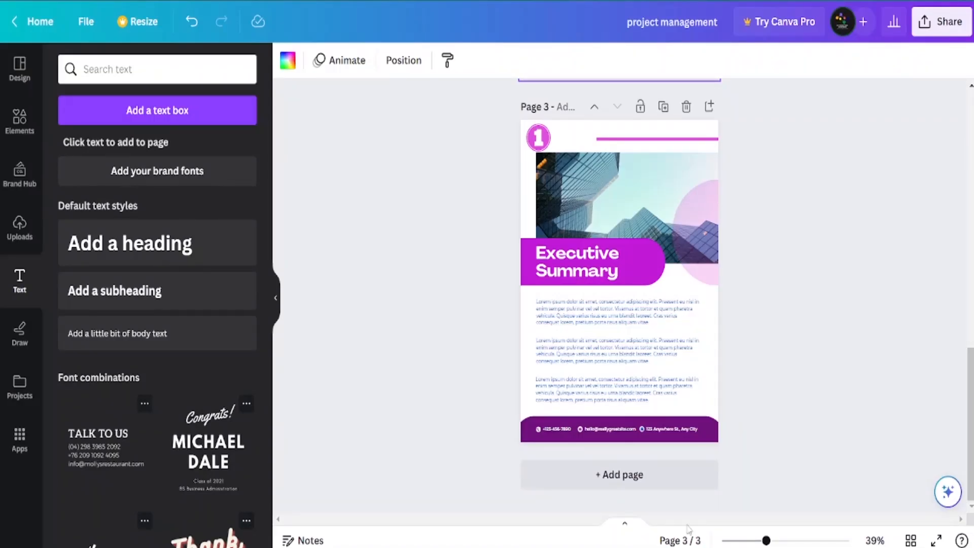
# Add a fourth page and fill it with the Orange and Black Modern Corporate Business Executive Summary template from an "introduction" template search
pyautogui.click(395, 387)
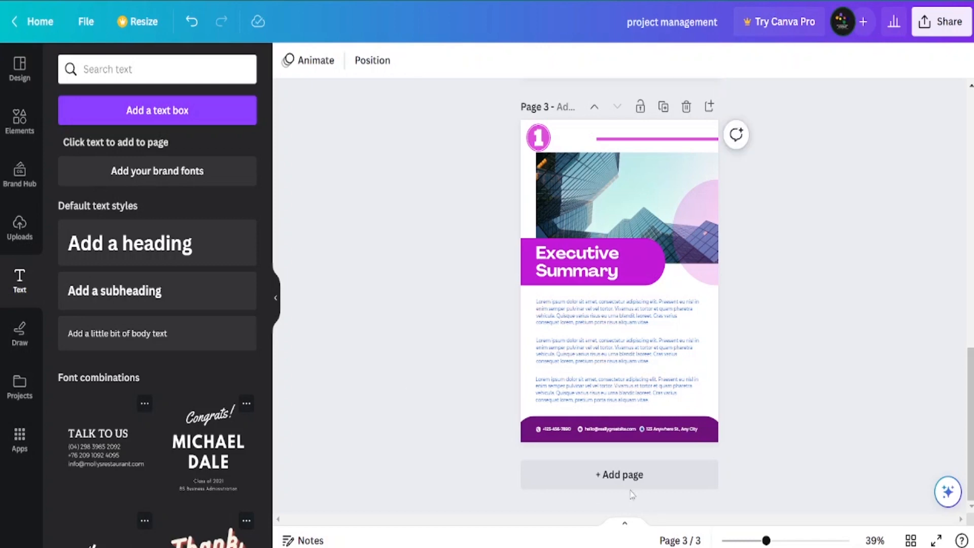
pyautogui.click(629, 479)
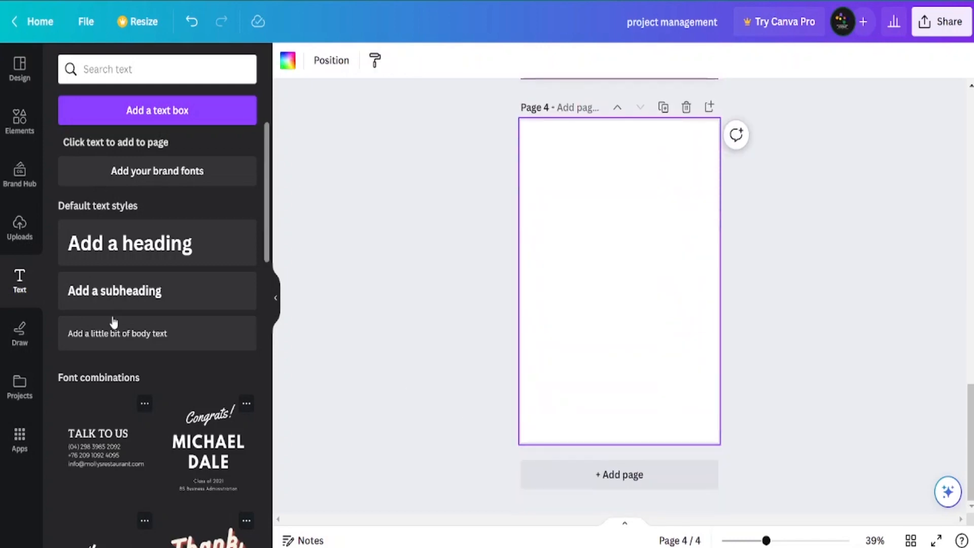
pyautogui.click(21, 71)
pyautogui.click(114, 69)
pyautogui.write('in')
pyautogui.click(110, 136)
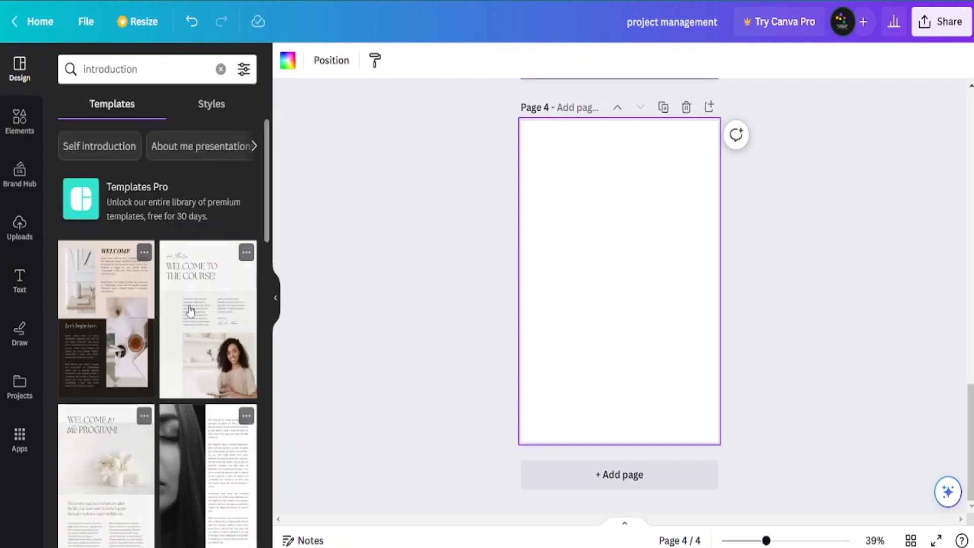
pyautogui.moveTo(267, 202); pyautogui.dragTo(269, 486)
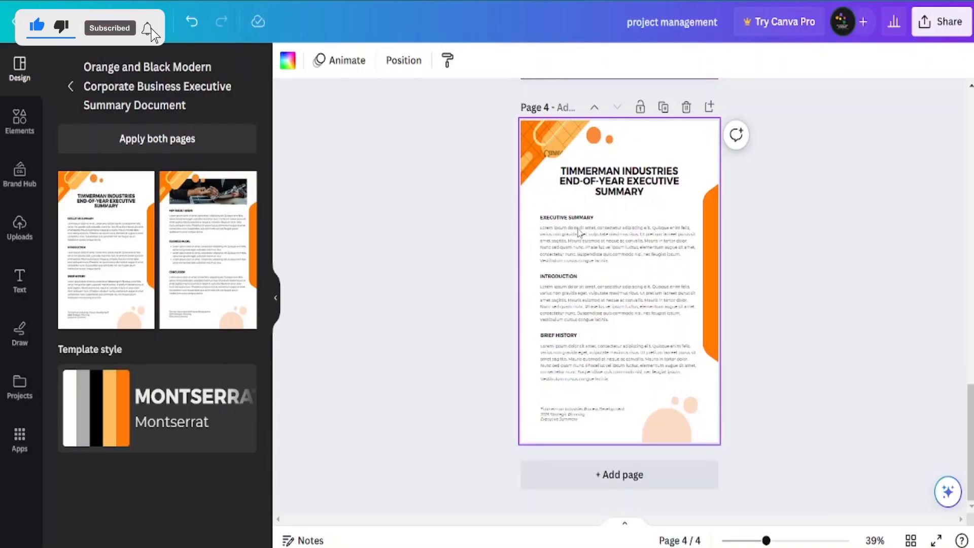
# Replace the watermarked orange corner graphic on page 4 with a copy of the large pale circle and recolour that copy pink
pyautogui.click(545, 139)
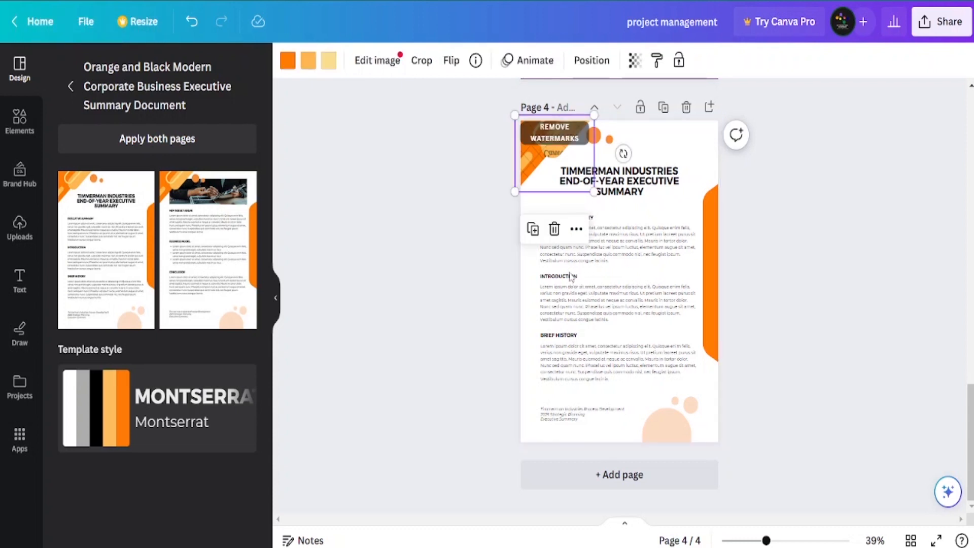
pyautogui.press('Delete')
pyautogui.click(665, 430)
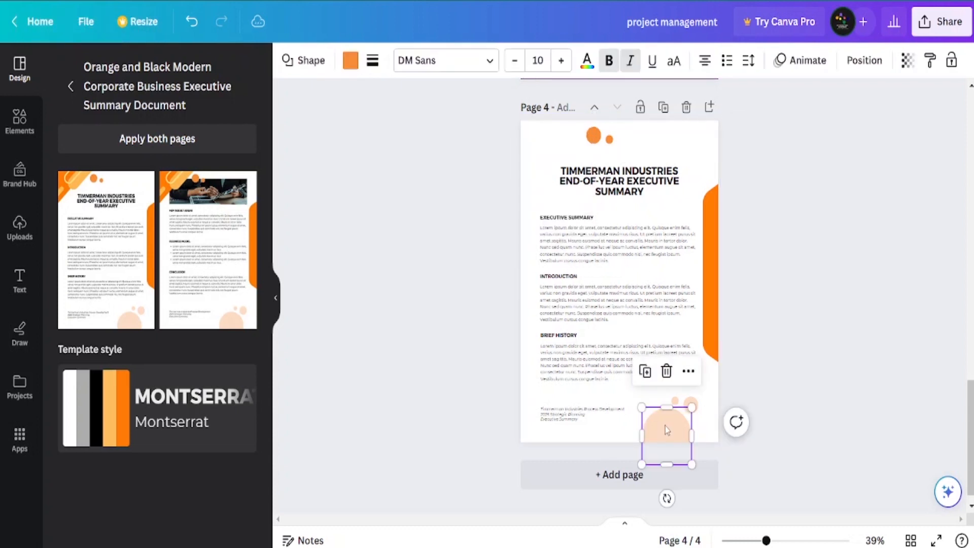
pyautogui.moveTo(665, 426); pyautogui.dragTo(535, 130)
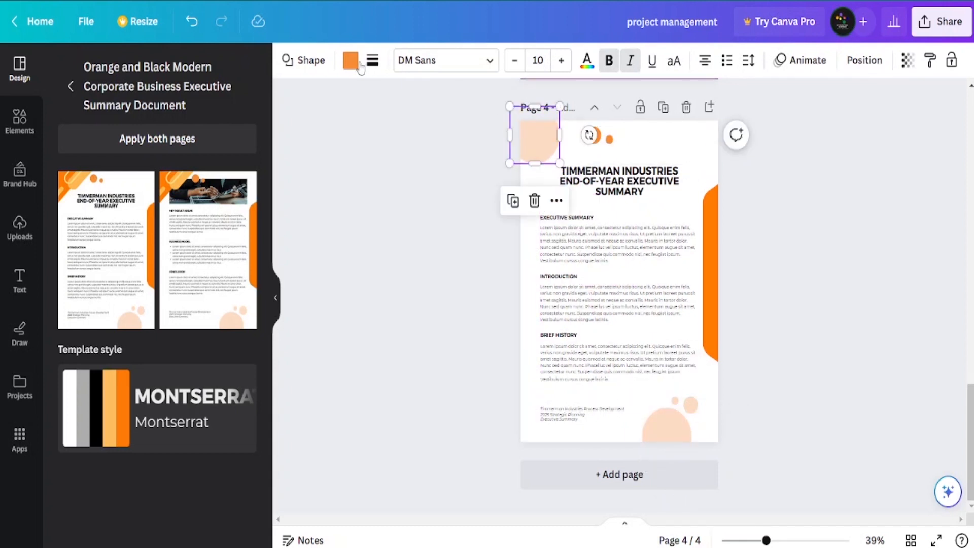
pyautogui.click(355, 61)
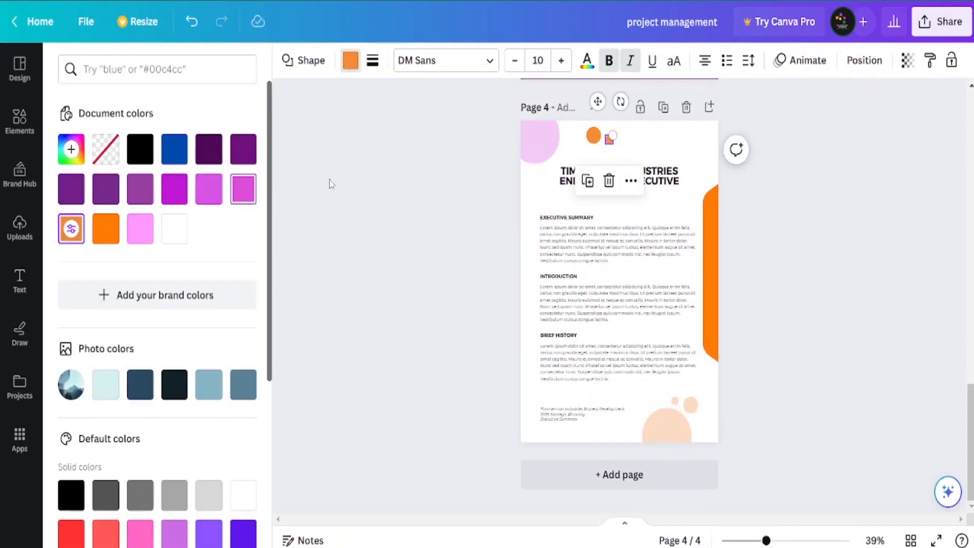
# Recolour the small orange circle at the top of page 4 dark purple and the orange shape along its side pink
pyautogui.click(584, 141)
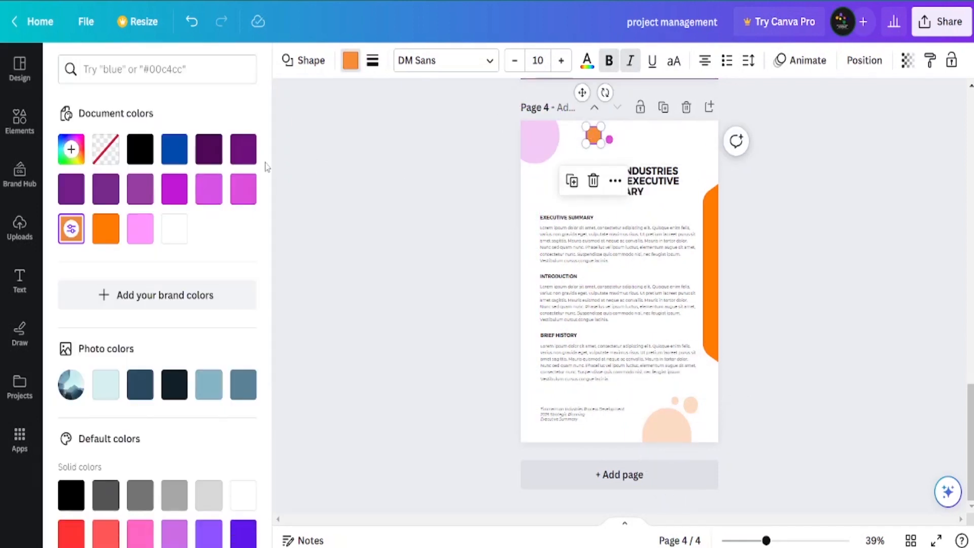
pyautogui.click(243, 149)
pyautogui.click(710, 272)
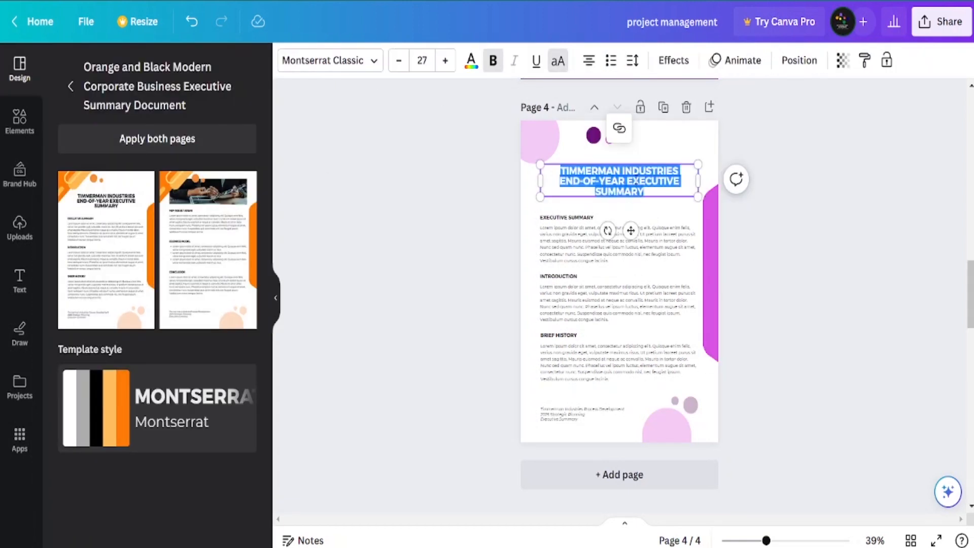
# Replace the page 4 title with "INTRODUCTION" and move the pale pink circle to the page's upper-right corner
pyautogui.write('INTRODUCTION')
pyautogui.click(535, 145)
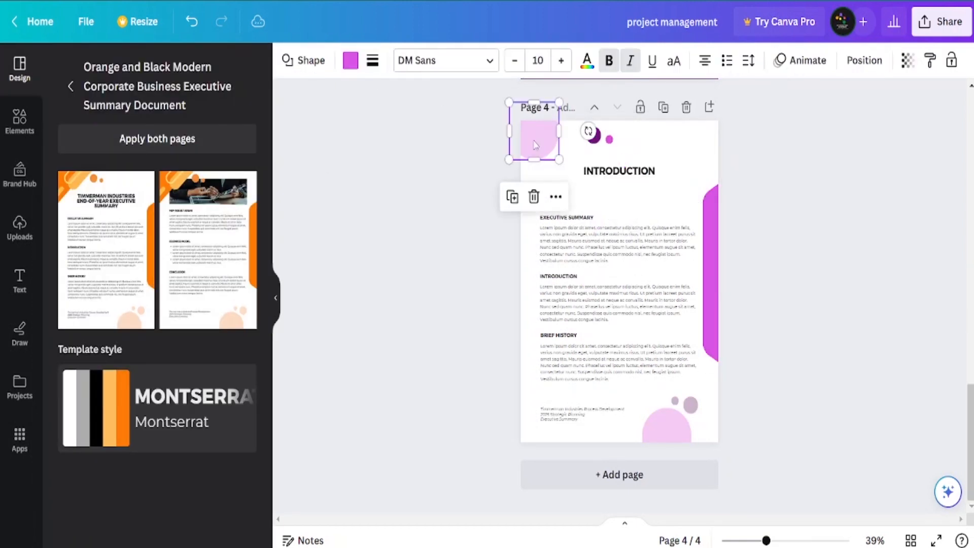
pyautogui.moveTo(538, 151); pyautogui.dragTo(703, 141)
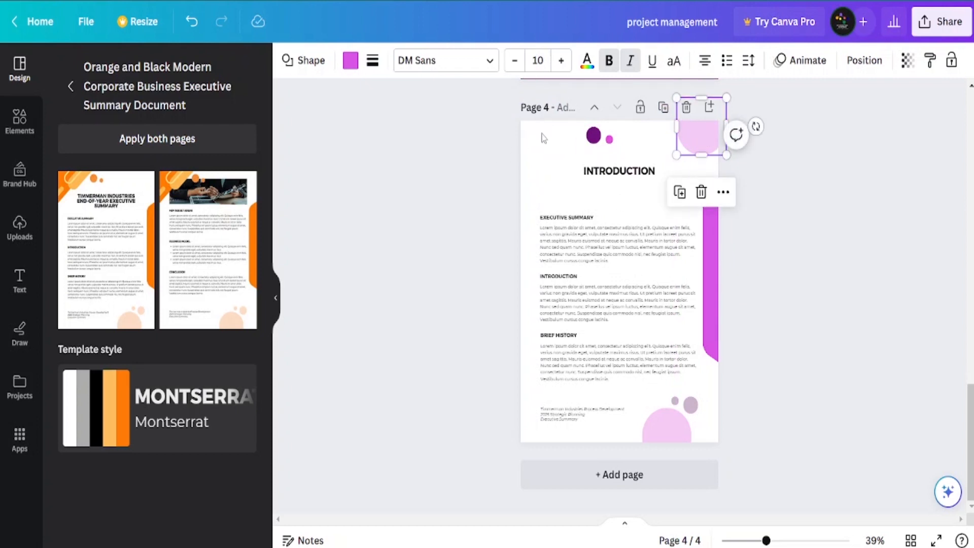
# Delete the three section headings and the footer note on page 4, and move the body paragraphs up beneath the title
pyautogui.click(566, 218)
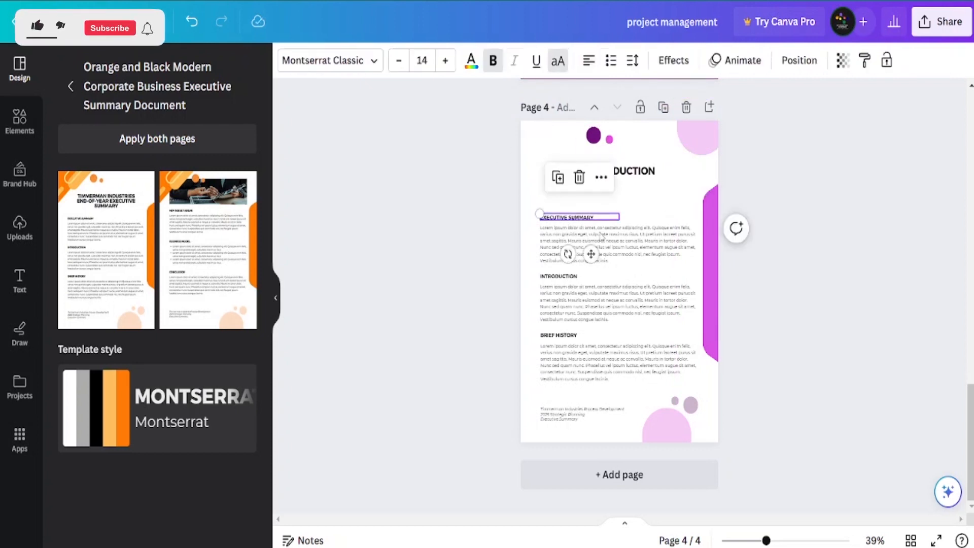
pyautogui.press('Delete')
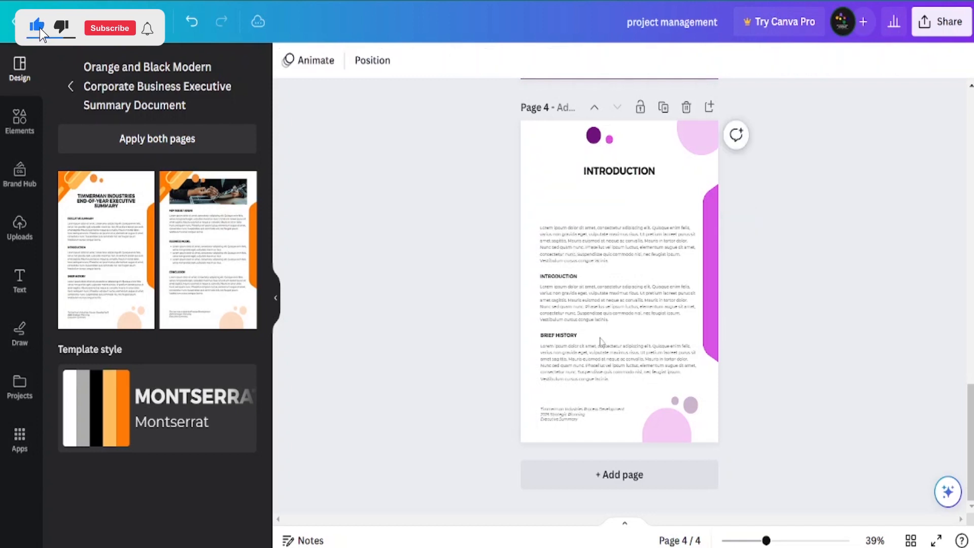
pyautogui.click(559, 335)
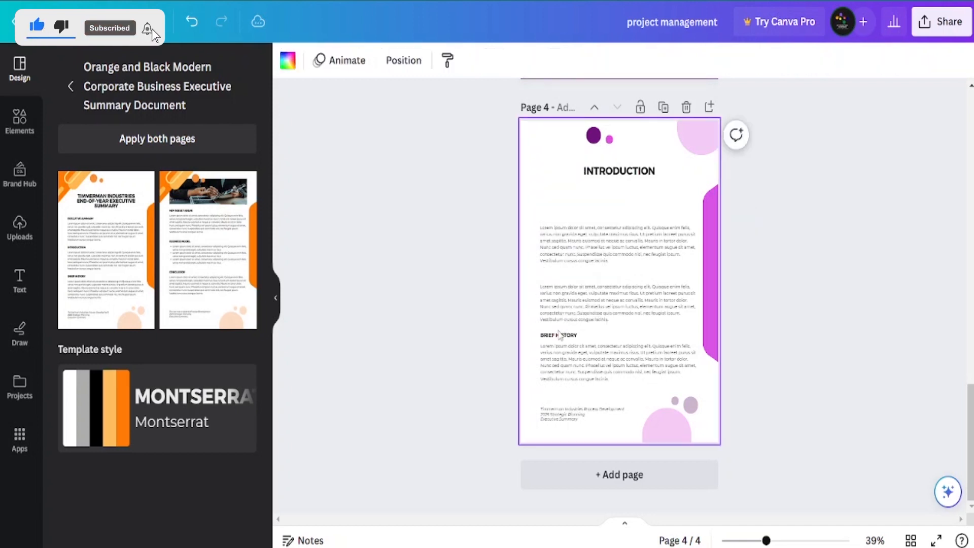
pyautogui.click(561, 337)
pyautogui.press('Delete')
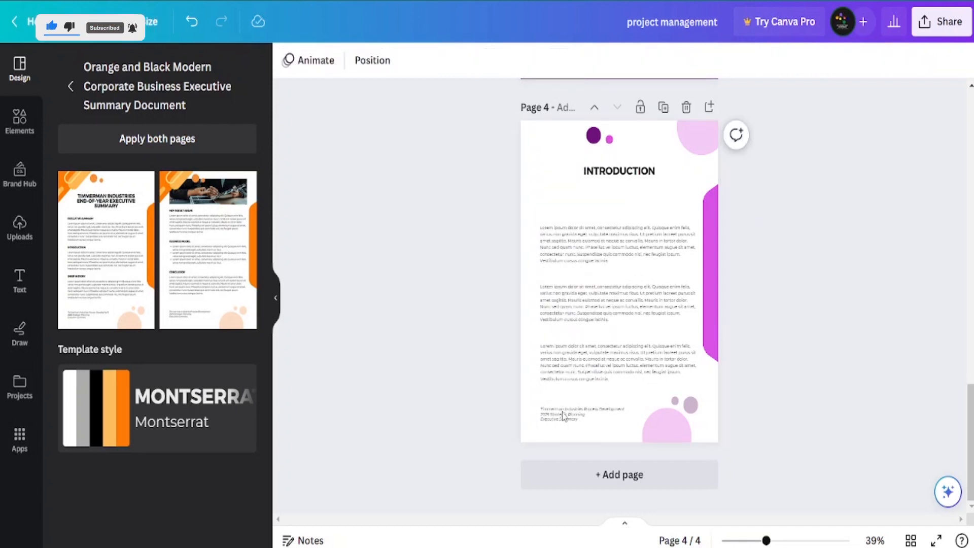
pyautogui.moveTo(530, 217); pyautogui.dragTo(592, 329)
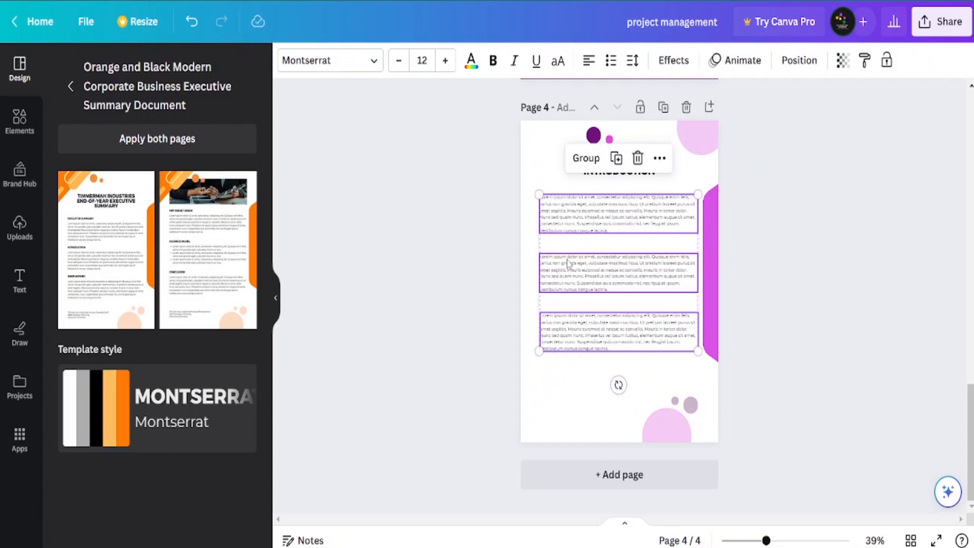
pyautogui.click(563, 379)
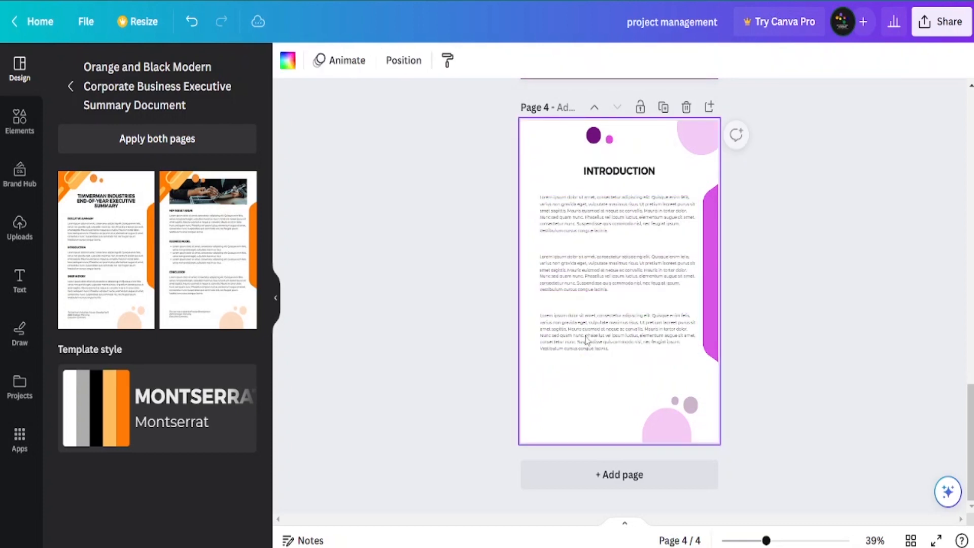
pyautogui.click(589, 339)
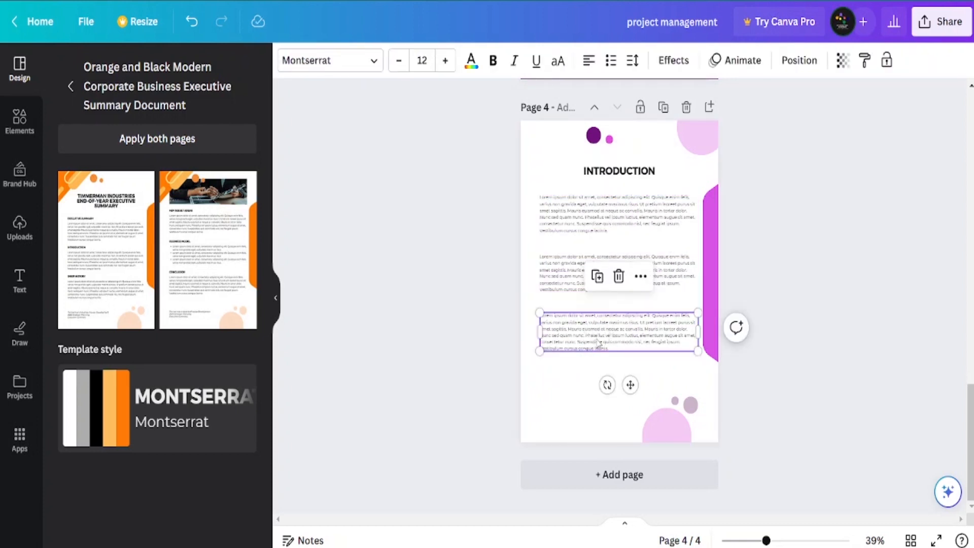
pyautogui.doubleClick(580, 340)
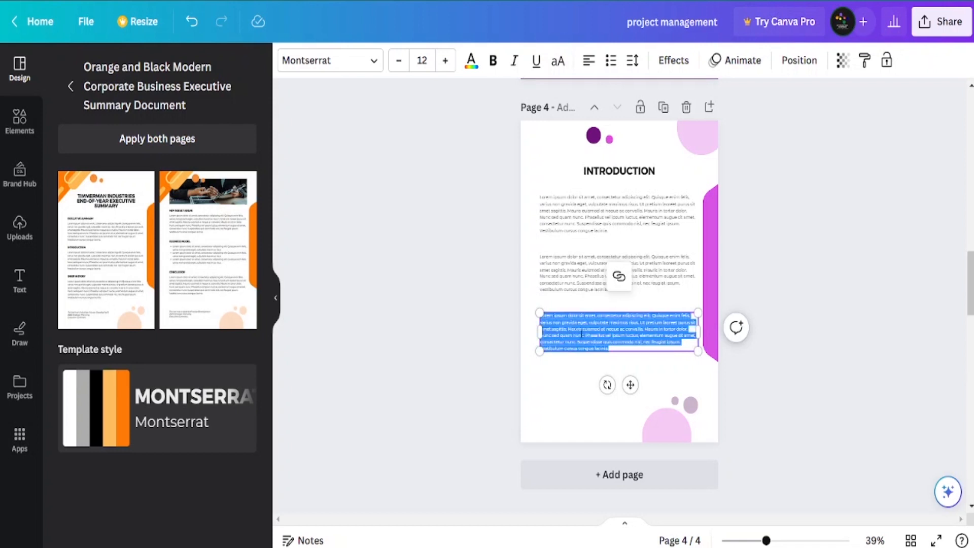
pyautogui.click(580, 185)
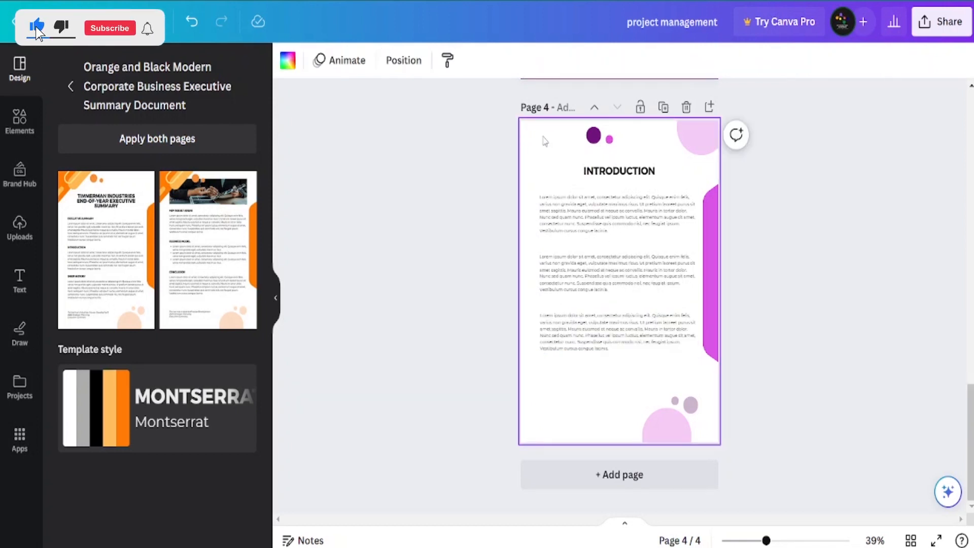
# Add the round number 2 graphic to page 4, shrink it into the upper-left corner and recolour its orange part pink
pyautogui.click(19, 122)
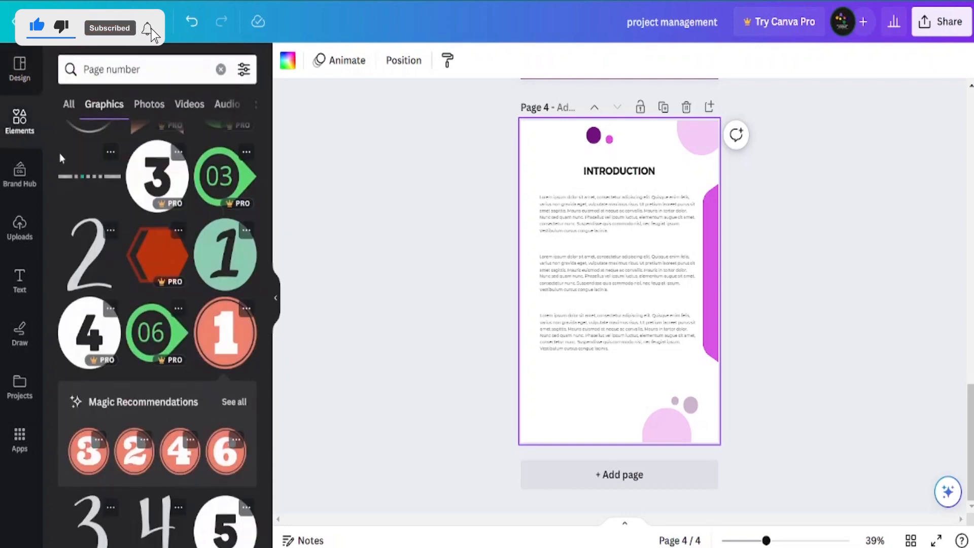
pyautogui.click(134, 450)
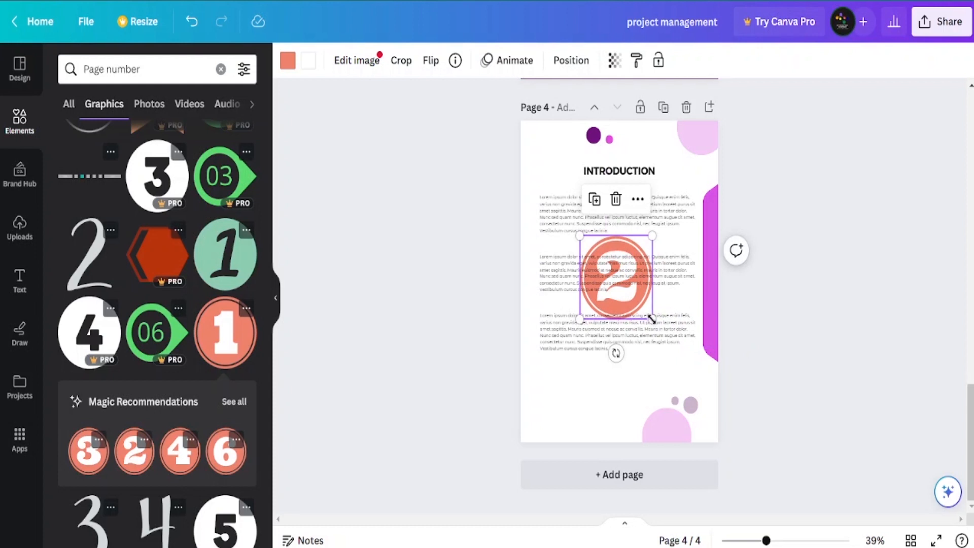
pyautogui.moveTo(648, 313); pyautogui.dragTo(536, 135)
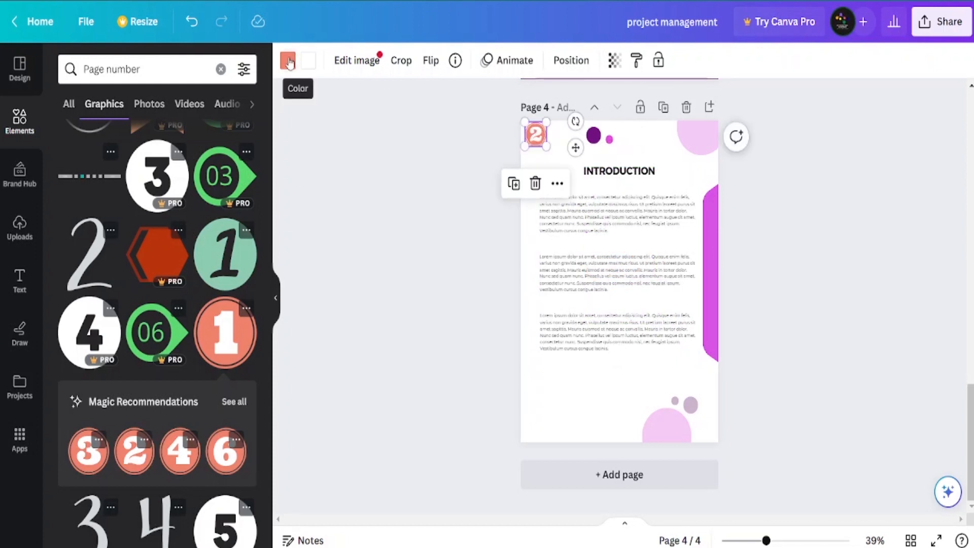
pyautogui.click(288, 60)
# Copy the "1" on the contents page onto the circle beside entry 02 and change the copy to "2"
pyautogui.scroll(15, 605, 234)
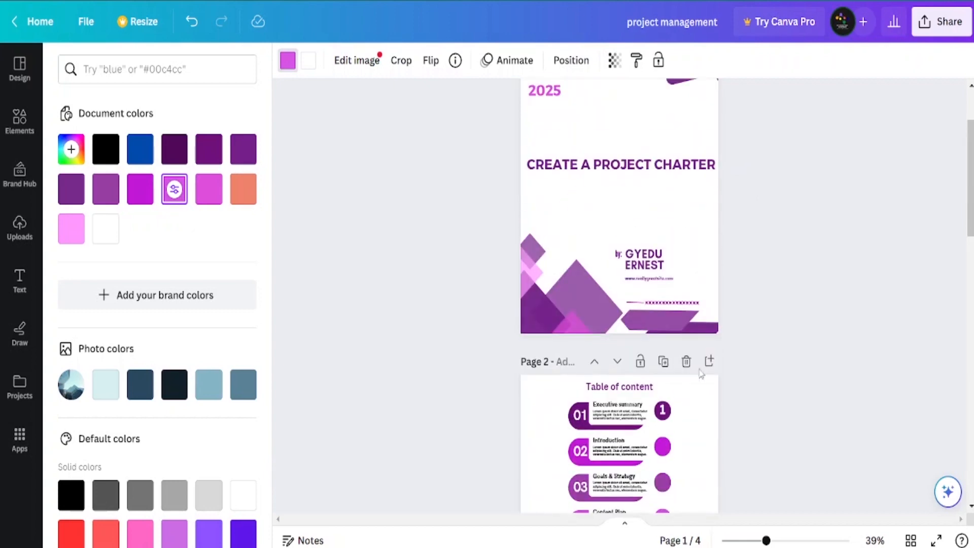
pyautogui.scroll(-5, 666, 178)
pyautogui.click(664, 165)
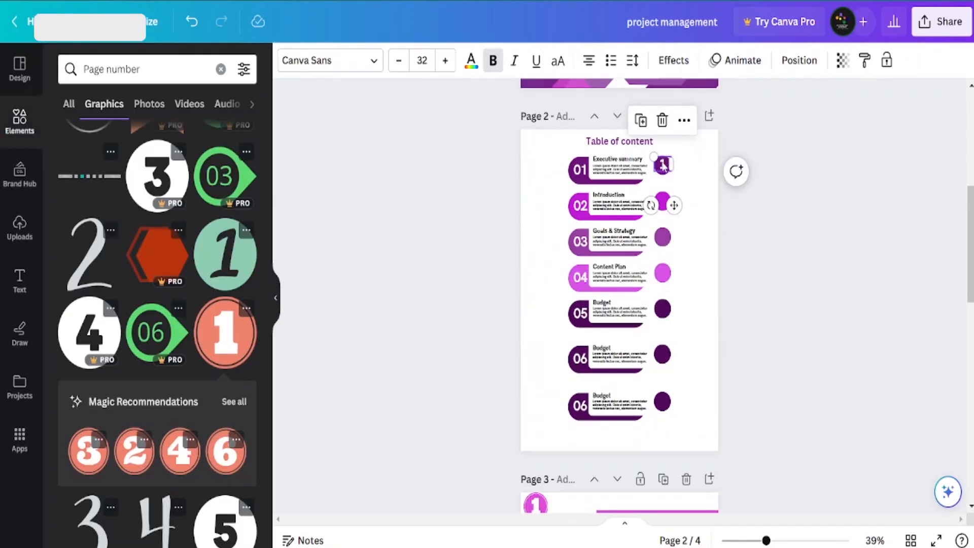
pyautogui.moveTo(662, 175); pyautogui.dragTo(663, 200)
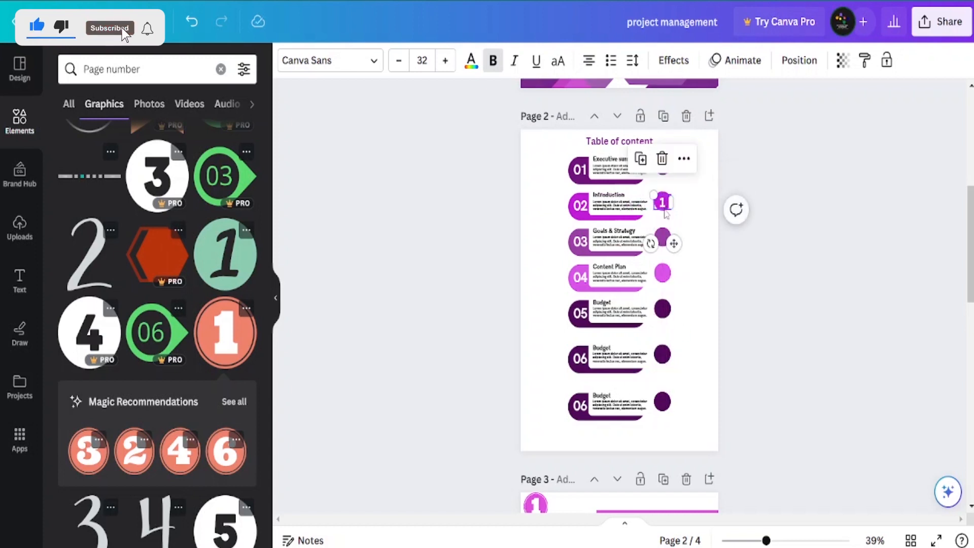
pyautogui.doubleClick(666, 206)
pyautogui.write('2')
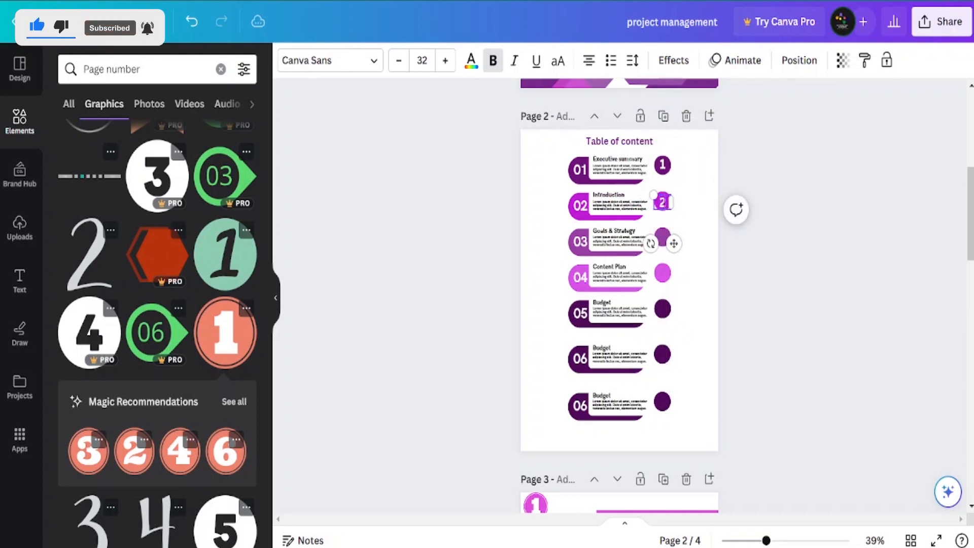
pyautogui.click(698, 326)
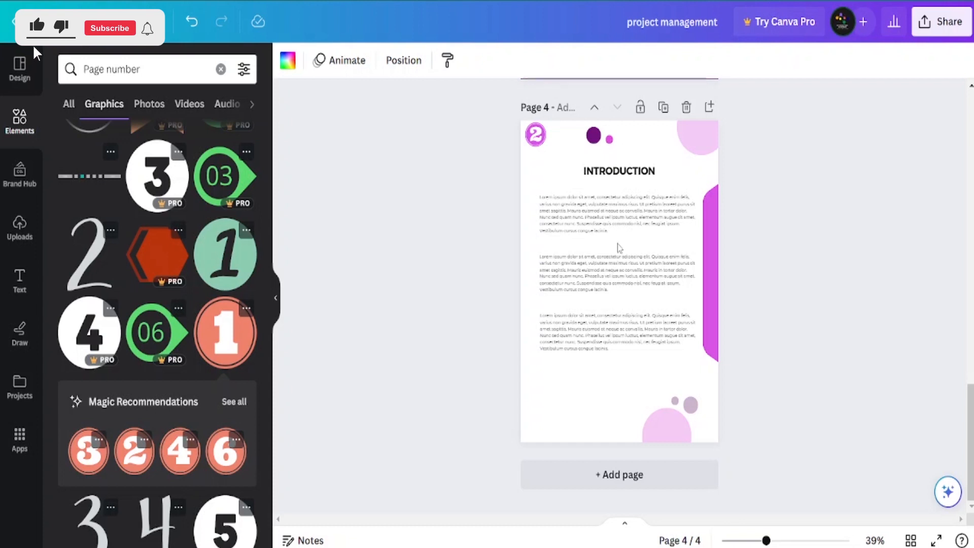
# Duplicate the Introduction page to create page 5
pyautogui.click(617, 401)
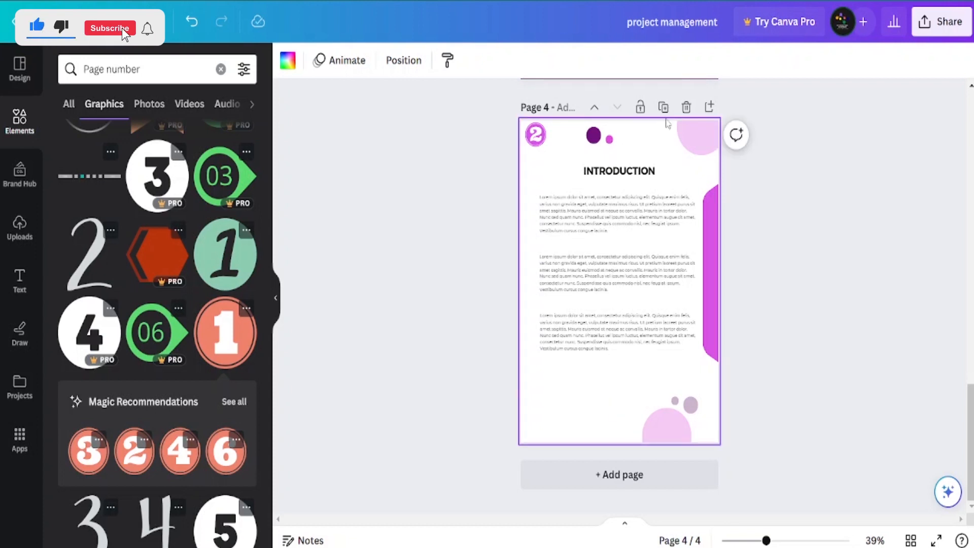
pyautogui.click(663, 107)
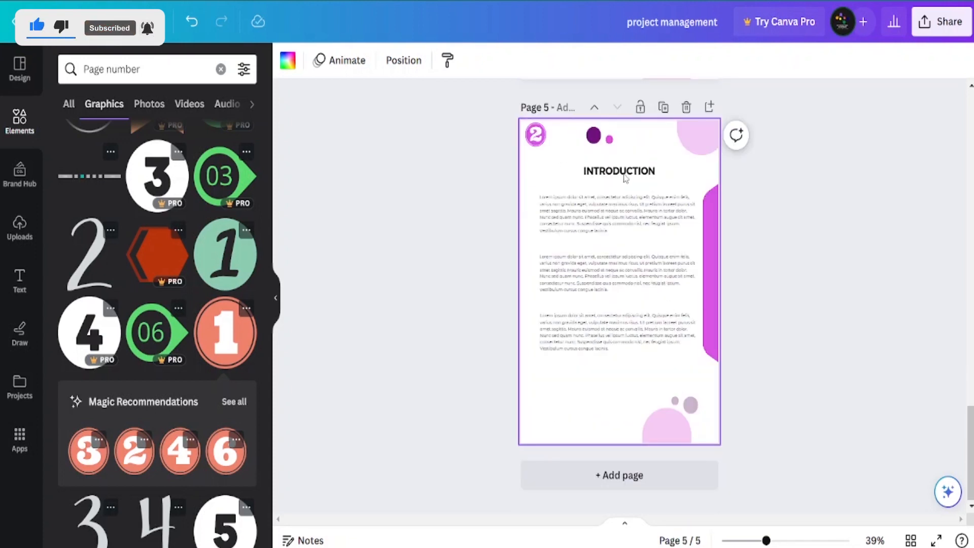
pyautogui.click(627, 178)
pyautogui.doubleClick(627, 175)
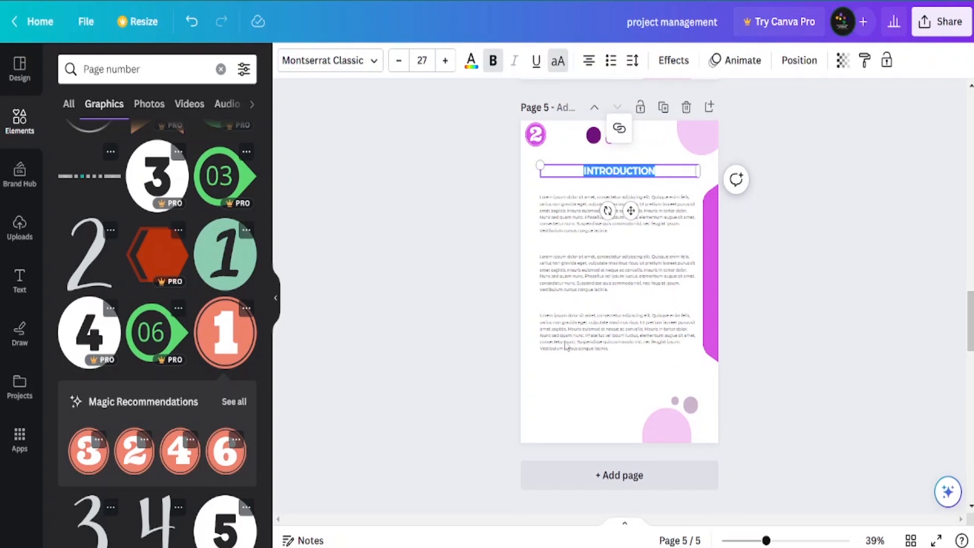
pyautogui.click(605, 350)
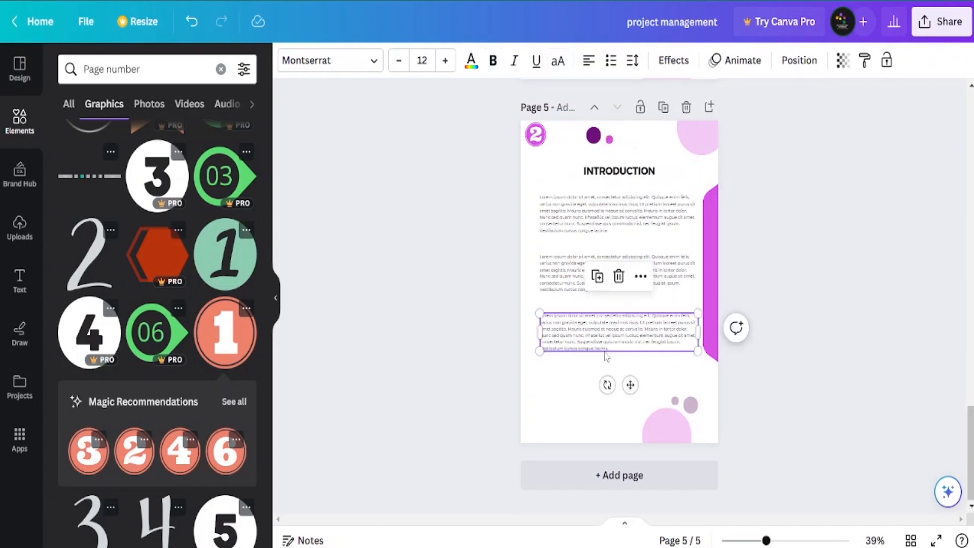
pyautogui.click(599, 408)
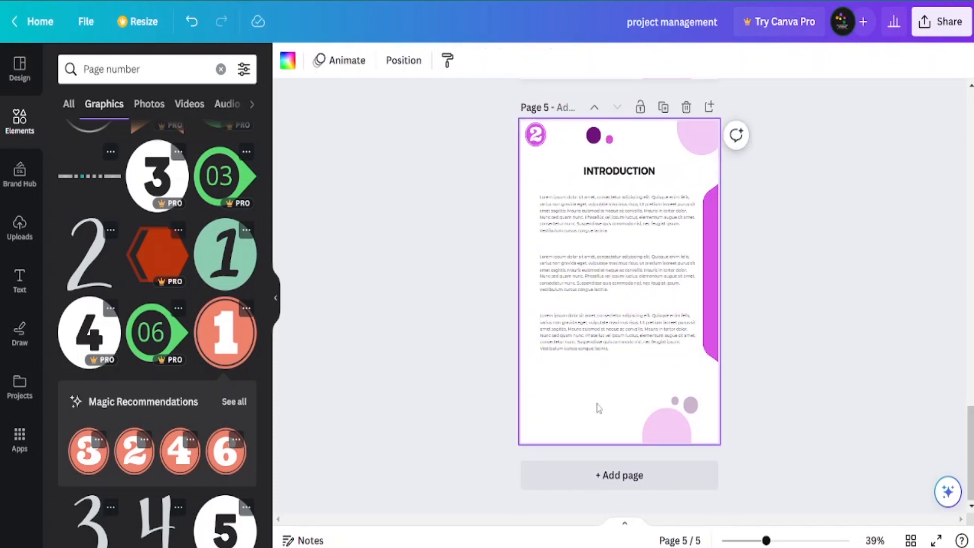
# Replace the title on page 5 with the "Project Purpose/Justification" heading copied from the Google Docs outline document
pyautogui.click(615, 172)
pyautogui.doubleClick(617, 173)
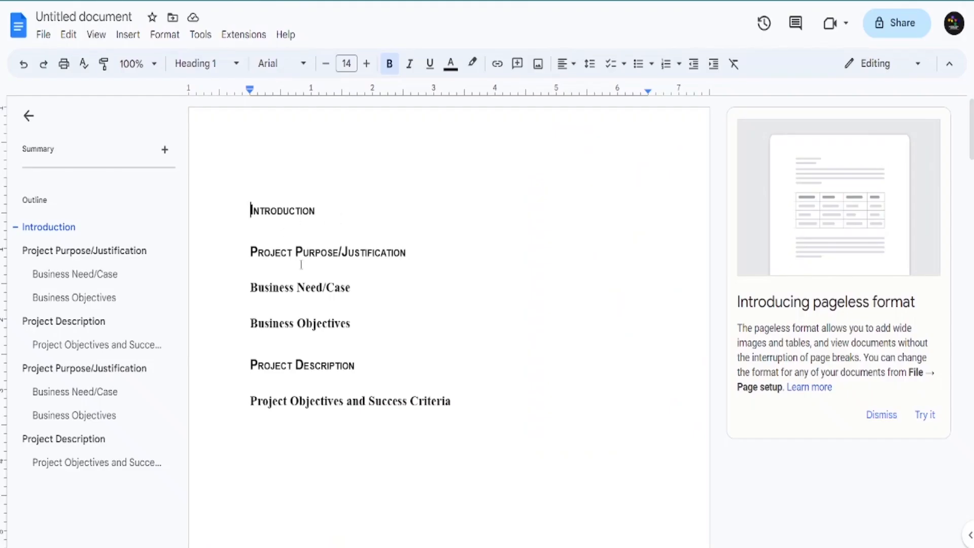
pyautogui.click(84, 250)
pyautogui.rightClick(301, 252)
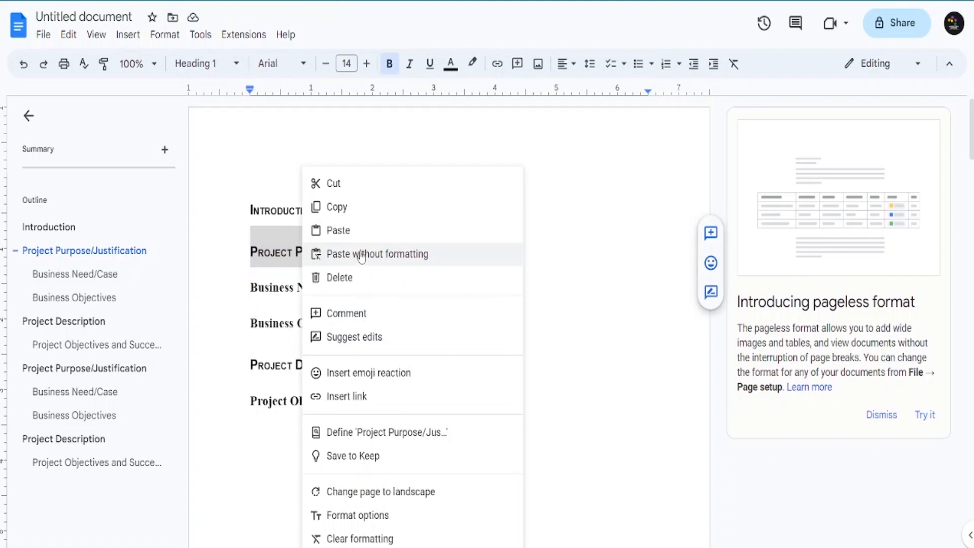
pyautogui.click(337, 205)
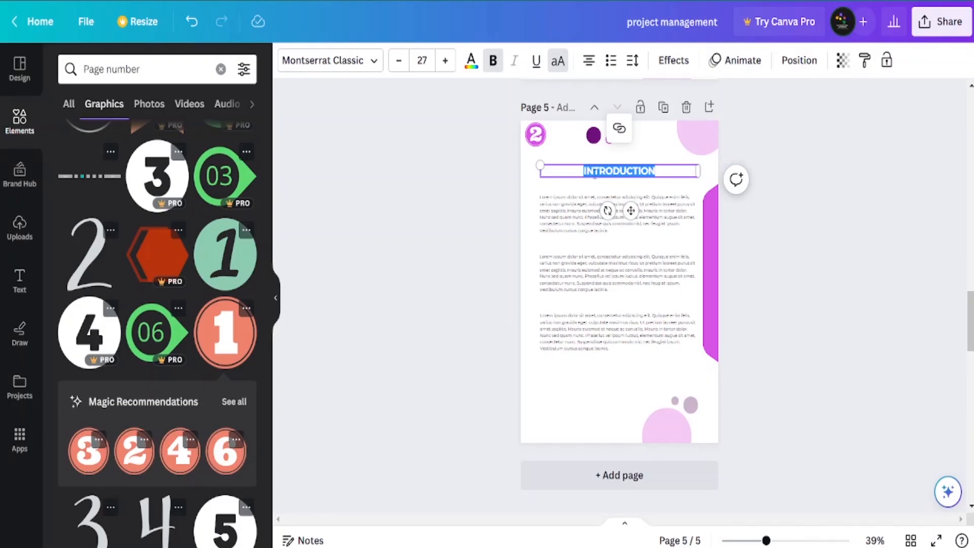
pyautogui.hotkey('ctrl', 'v')
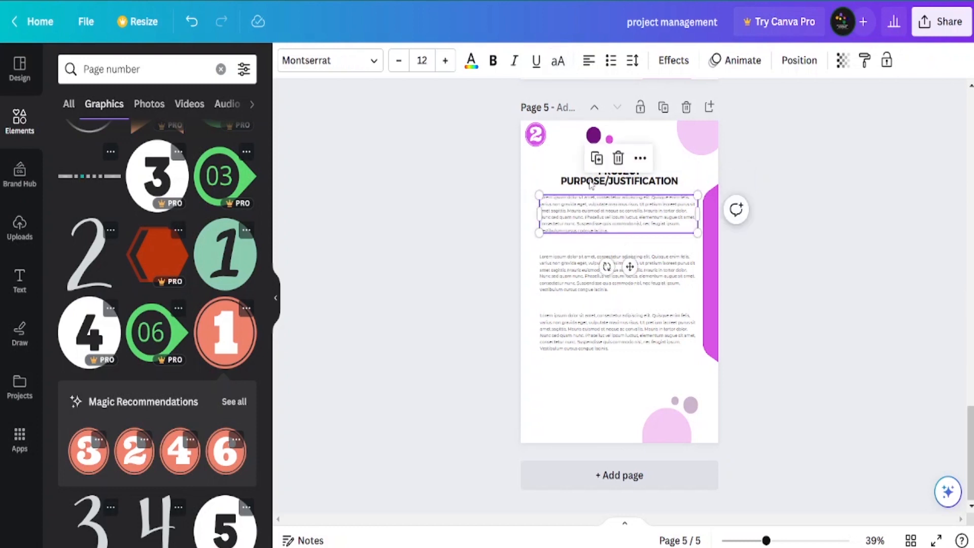
# Set the text colour of the page 5 title "PROJECT PURPOSE/JUSTIFICATION" to a pink document colour
pyautogui.click(470, 61)
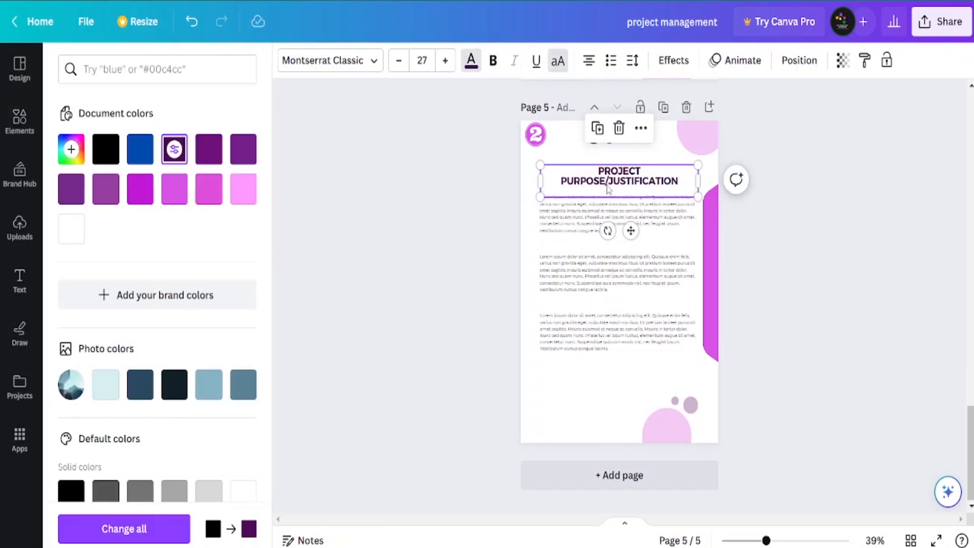
pyautogui.click(613, 182)
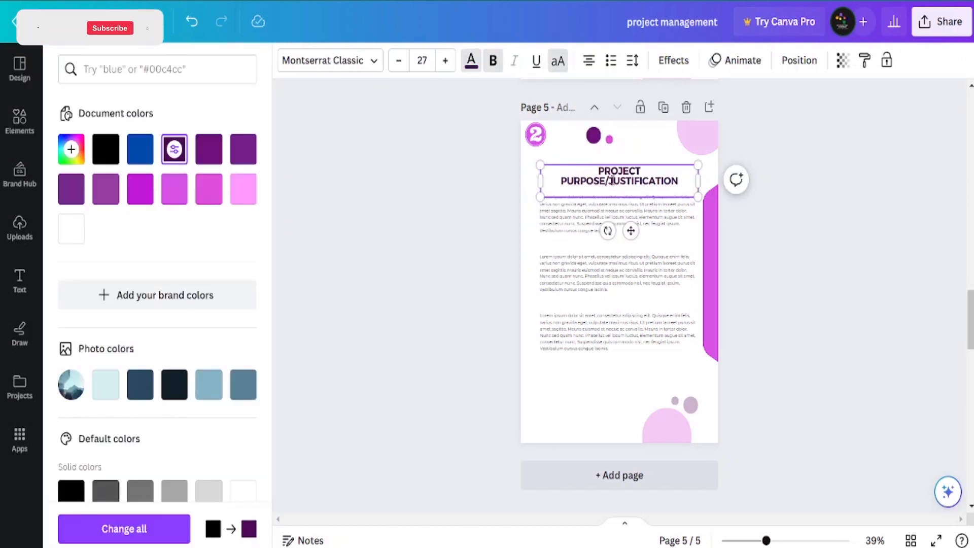
pyautogui.click(603, 221)
pyautogui.click(596, 179)
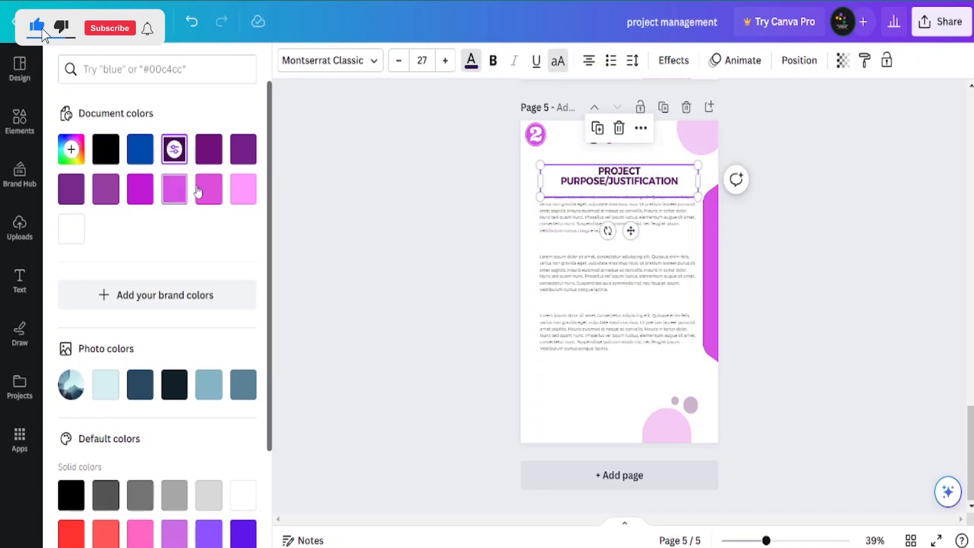
pyautogui.click(209, 189)
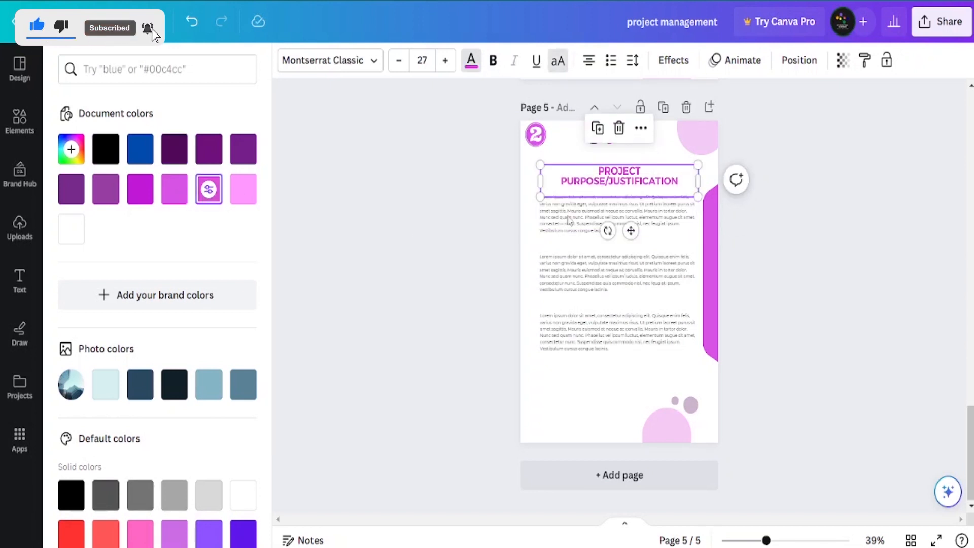
pyautogui.click(570, 221)
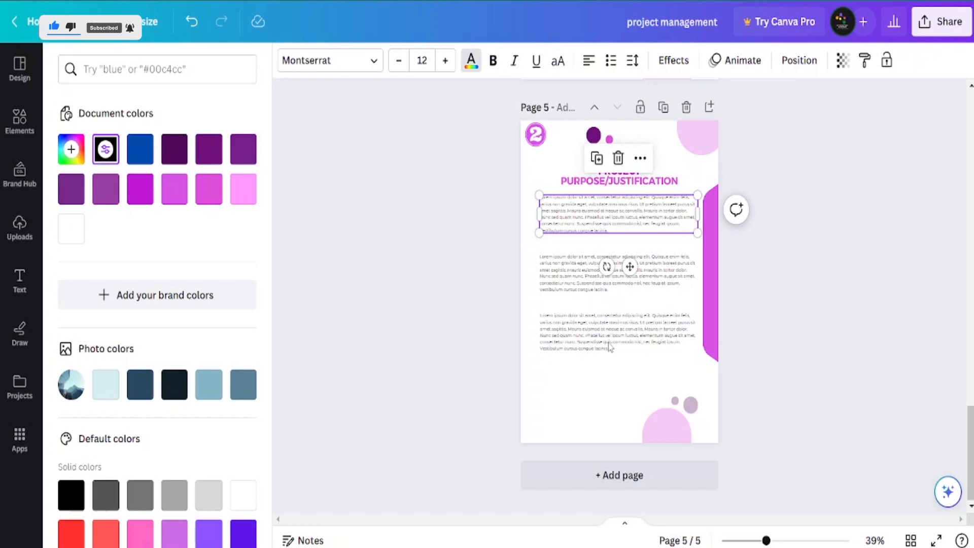
# Replace the "2" badge in the corner of page 5 with the matching round "3" number graphic
pyautogui.click(618, 285)
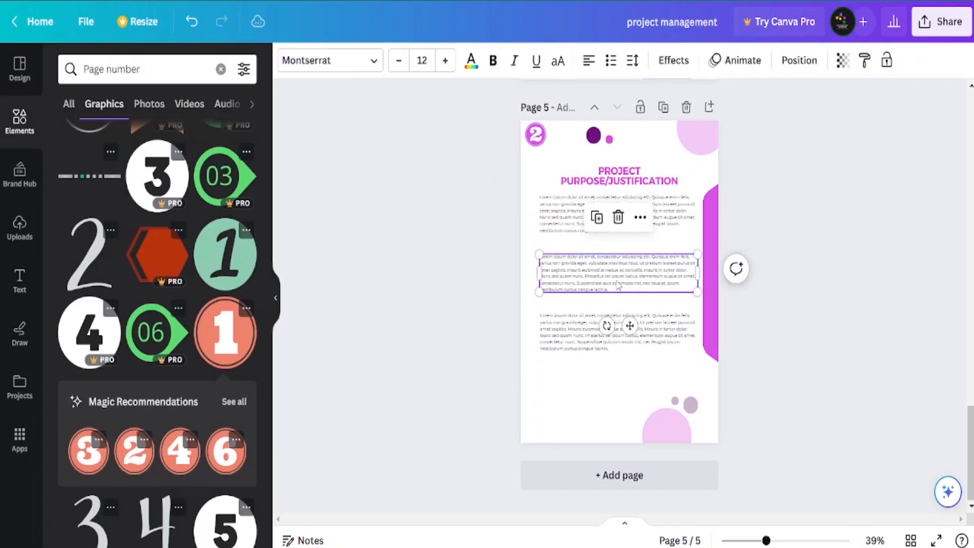
pyautogui.click(538, 138)
pyautogui.press('Delete')
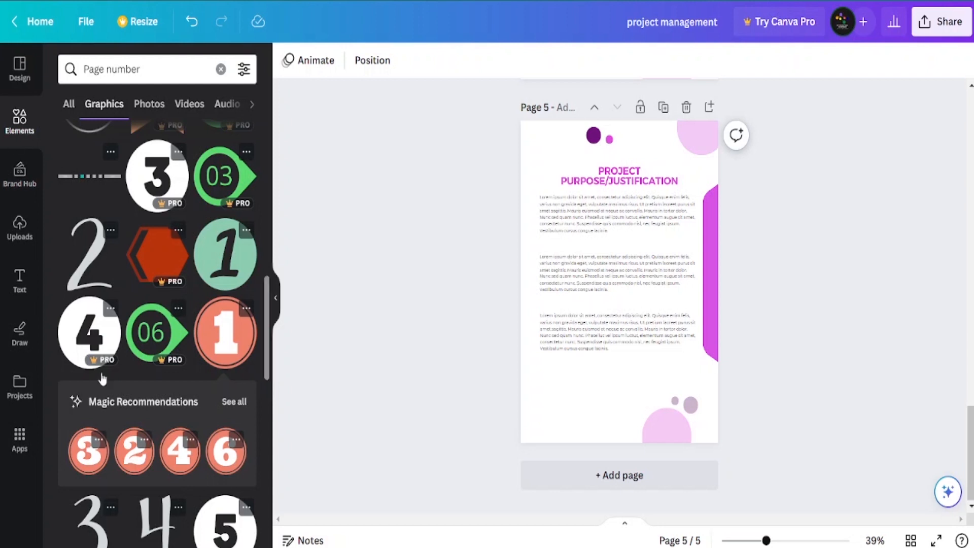
pyautogui.moveTo(89, 451); pyautogui.dragTo(548, 143)
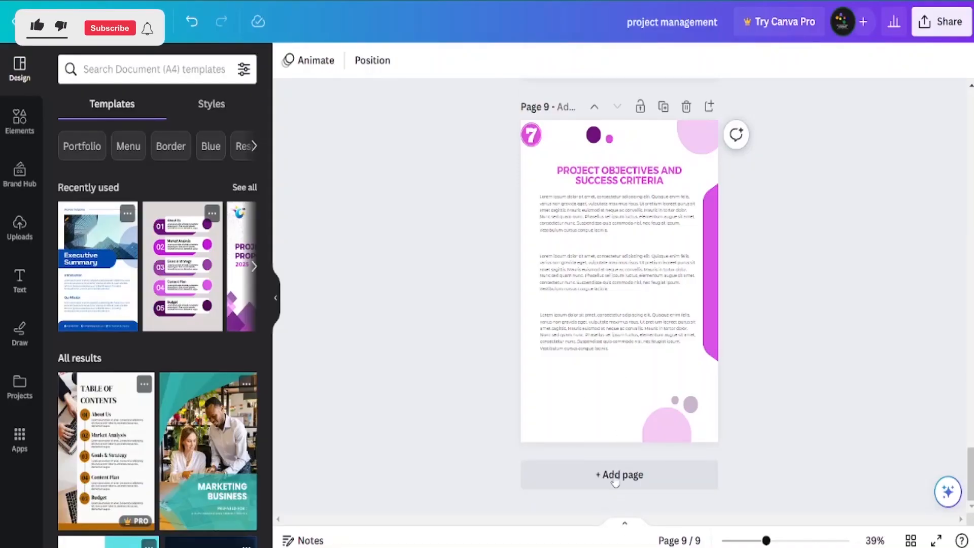
# Add page 10, search the templates for "about me" and apply the White Minimalist Classy About Article Page template
pyautogui.click(615, 477)
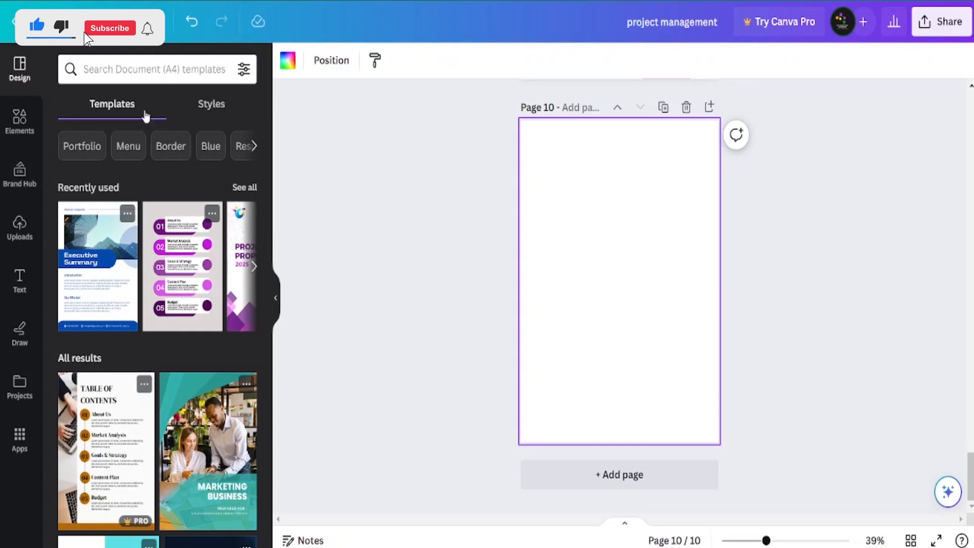
pyautogui.click(146, 71)
pyautogui.write('ab')
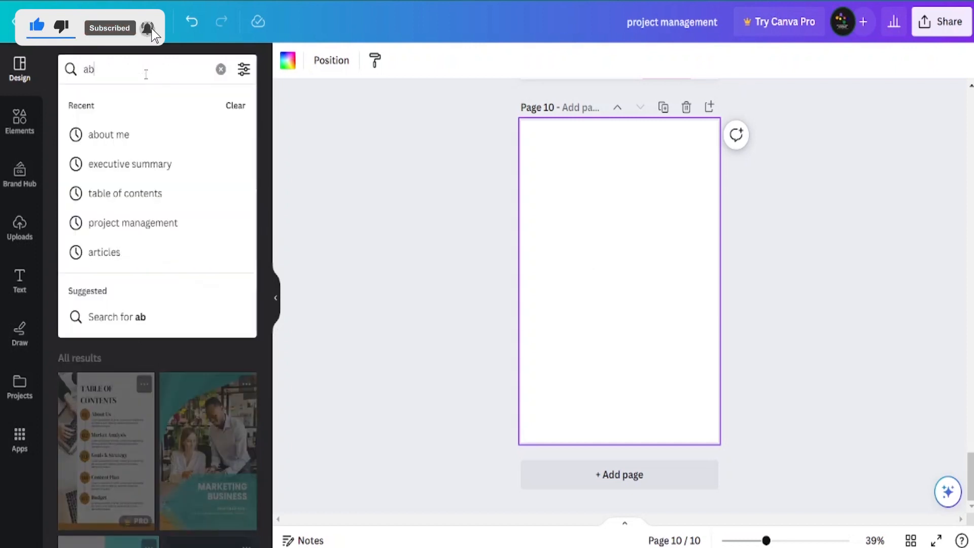
pyautogui.write('out me')
pyautogui.press('Return')
pyautogui.scroll(-5, 91, 286)
pyautogui.click(90, 286)
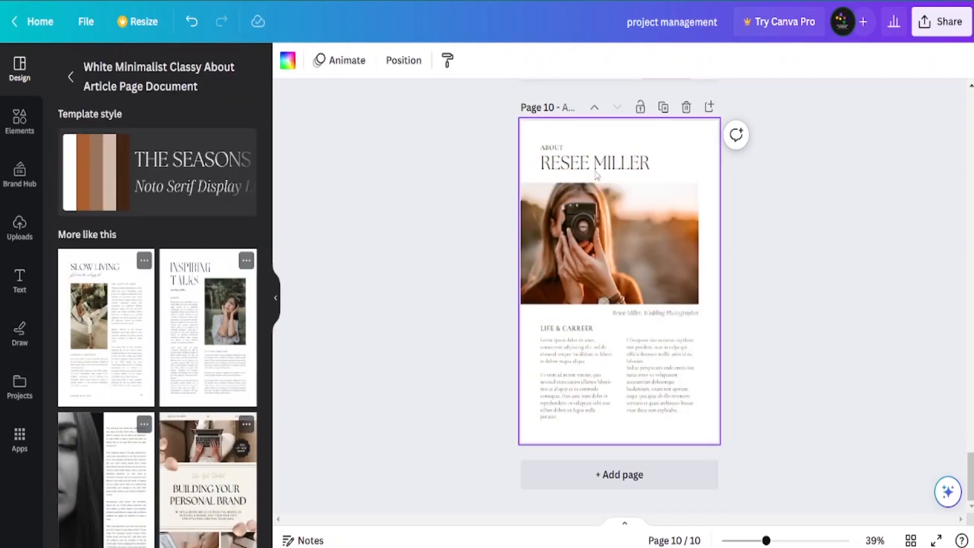
# Replace the title on page 10 with a copy of the page 9 heading, reworded as "ABOUT ME"
pyautogui.click(574, 165)
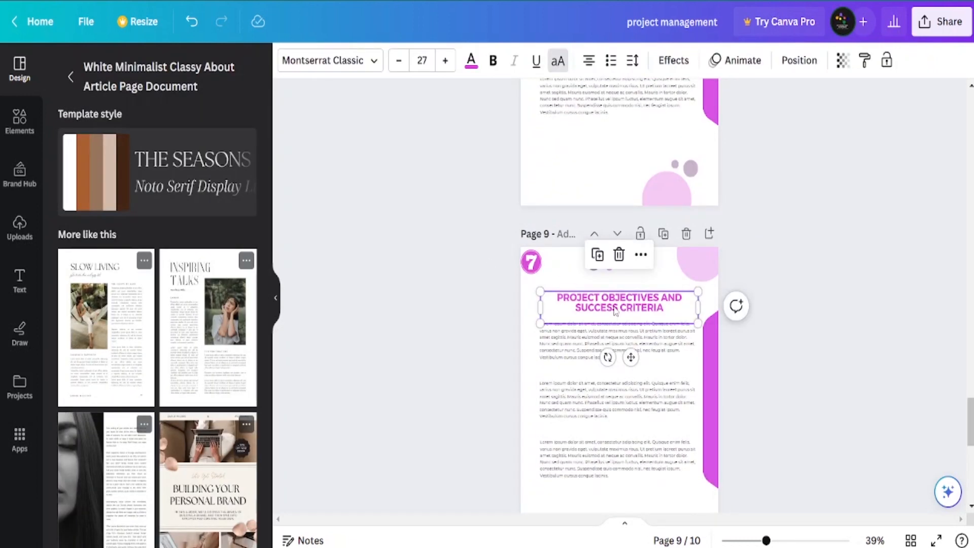
pyautogui.scroll(-5, 616, 311)
pyautogui.hotkey('ctrl', 'v')
pyautogui.doubleClick(619, 424)
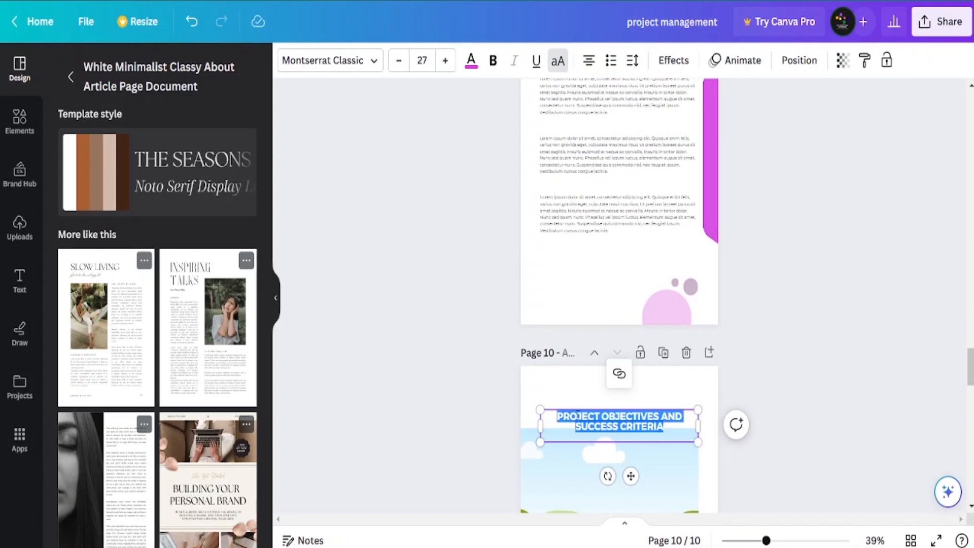
pyautogui.write('ABOUT ME')
# Remove the template's large photo and the second text column from the About Me page
pyautogui.click(648, 410)
pyautogui.scroll(-5, 648, 410)
pyautogui.click(616, 249)
pyautogui.click(20, 228)
pyautogui.moveTo(84, 358); pyautogui.dragTo(619, 244)
pyautogui.click(657, 384)
pyautogui.press('Delete')
pyautogui.click(619, 248)
pyautogui.press('Delete')
# Add the uploaded portrait photo, raise the "ABOUT ME" title and fit the reduced photo centrally beneath it
pyautogui.click(97, 331)
pyautogui.moveTo(619, 282); pyautogui.dragTo(620, 242)
pyautogui.moveTo(619, 171); pyautogui.dragTo(619, 143)
pyautogui.moveTo(676, 307); pyautogui.dragTo(653, 280)
pyautogui.moveTo(612, 241); pyautogui.dragTo(625, 217)
# Move the "LIFE & CAREER" heading and its paragraph below the portrait and widen the paragraph across the page
pyautogui.moveTo(566, 329); pyautogui.dragTo(602, 266)
pyautogui.moveTo(559, 359); pyautogui.dragTo(594, 303)
pyautogui.moveTo(649, 322); pyautogui.dragTo(707, 323)
pyautogui.moveTo(575, 310); pyautogui.dragTo(533, 309)
pyautogui.click(619, 376)
# Insert Twitter, Instagram and LinkedIn icon graphics on the About Me page
pyautogui.click(20, 121)
pyautogui.click(194, 205)
pyautogui.click(241, 191)
pyautogui.click(245, 146)
pyautogui.click(66, 62)
pyautogui.click(254, 190)
pyautogui.click(195, 372)
# Resize the three social media icons and line them up beneath the paragraph as Twitter, Instagram, LinkedIn
pyautogui.moveTo(619, 281); pyautogui.dragTo(665, 402)
pyautogui.moveTo(627, 447); pyautogui.dragTo(659, 396)
pyautogui.click(599, 291)
pyautogui.moveTo(659, 327); pyautogui.dragTo(619, 282)
pyautogui.moveTo(599, 259); pyautogui.dragTo(546, 376)
pyautogui.click(619, 281)
pyautogui.moveTo(699, 190); pyautogui.dragTo(574, 334)
pyautogui.moveTo(557, 353); pyautogui.dragTo(611, 374)
pyautogui.moveTo(678, 374); pyautogui.dragTo(686, 374)
pyautogui.click(290, 190)
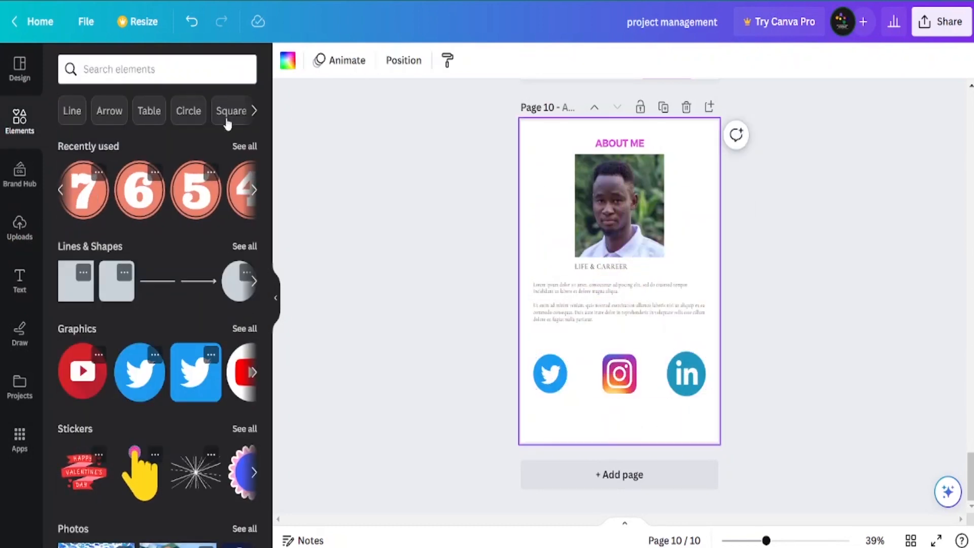
# Add a small body text label reading "lorem" beneath each of the three social media icons
pyautogui.click(20, 288)
pyautogui.click(117, 334)
pyautogui.write('Lorem')
pyautogui.moveTo(620, 282); pyautogui.dragTo(562, 426)
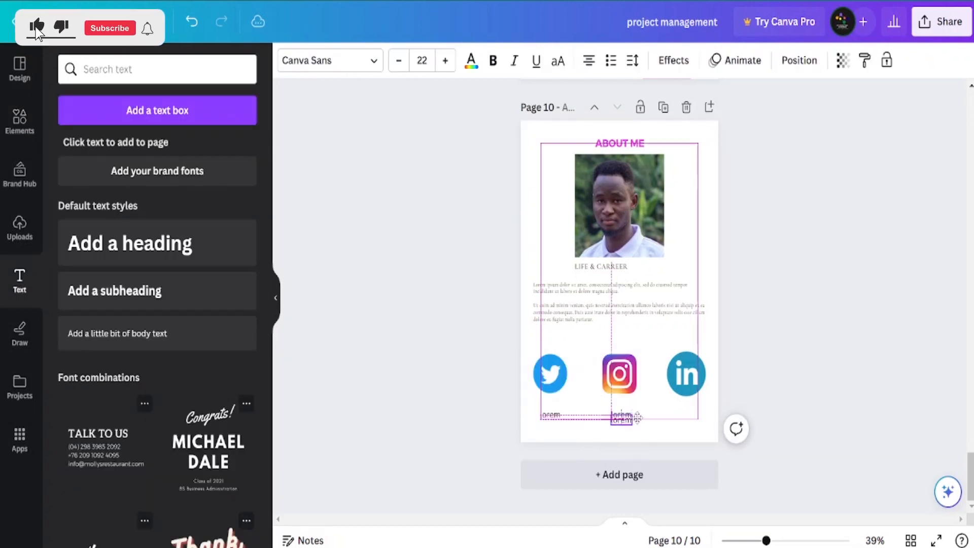
pyautogui.click(669, 445)
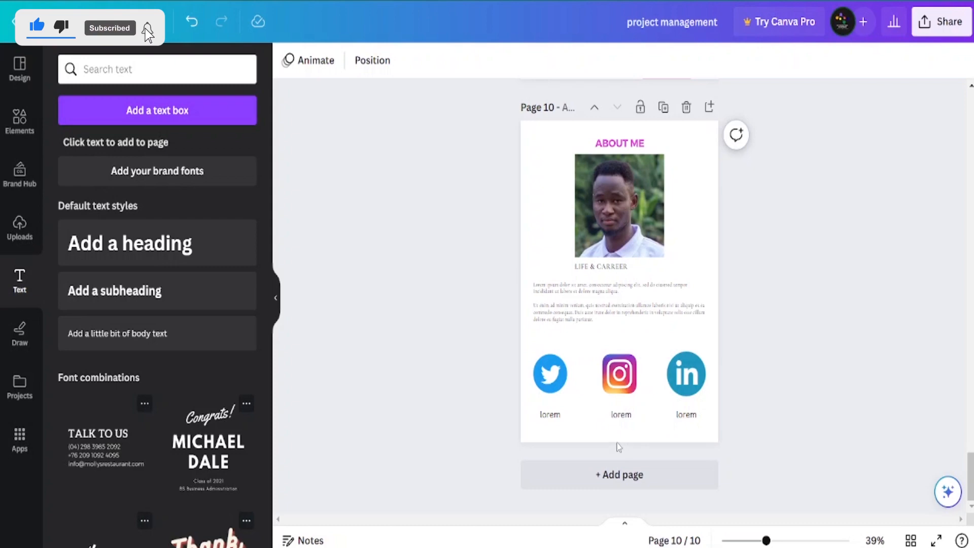
# Download all 10 pages of the design as a PDF Print file
pyautogui.scroll(5, 639, 324)
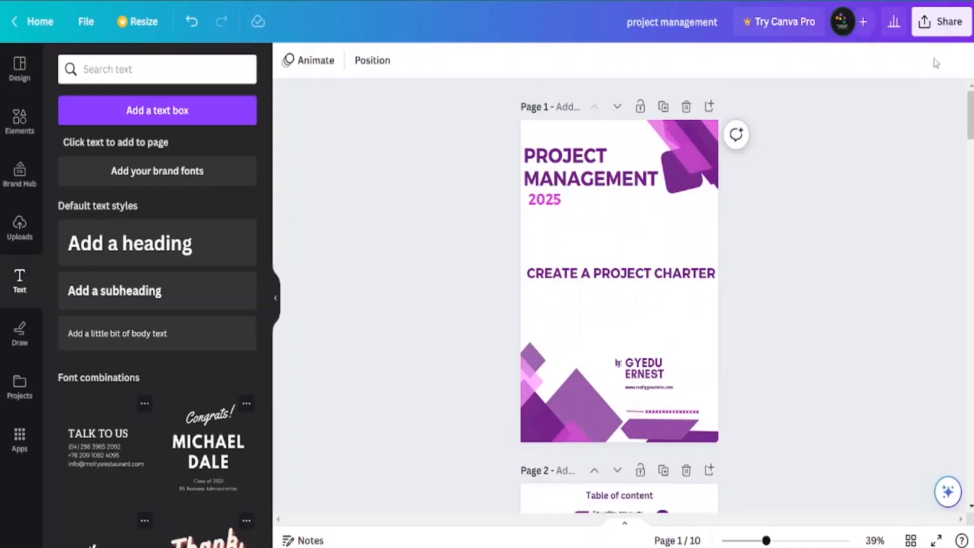
pyautogui.click(937, 33)
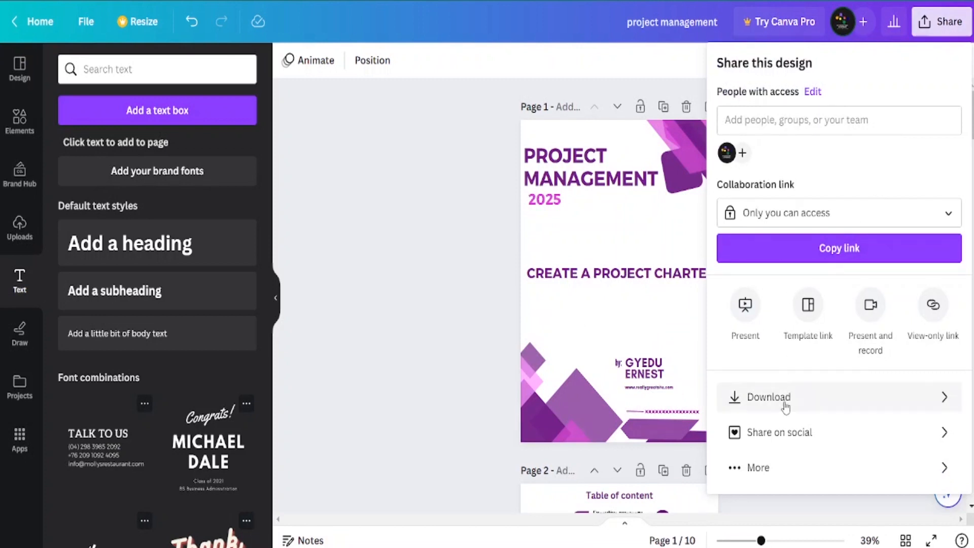
pyautogui.click(785, 401)
pyautogui.click(839, 124)
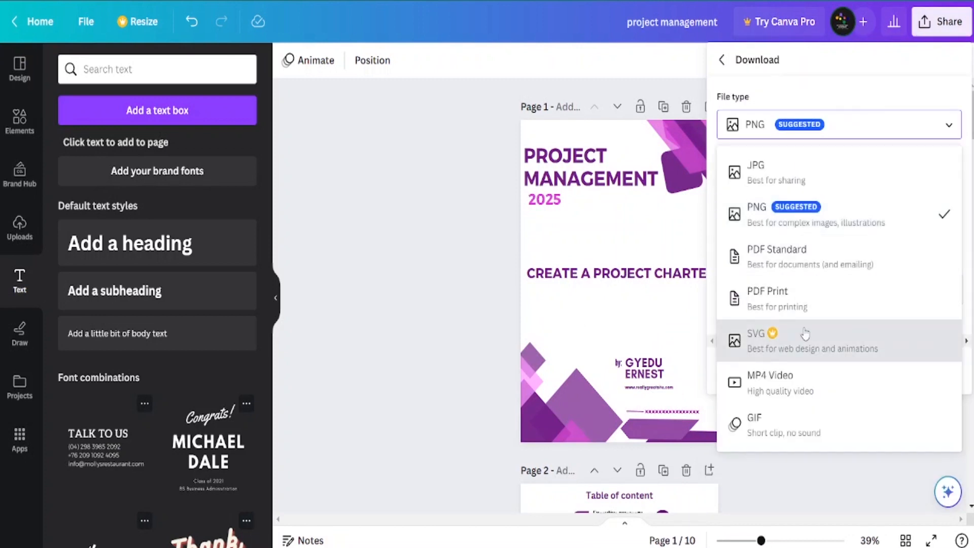
pyautogui.click(766, 303)
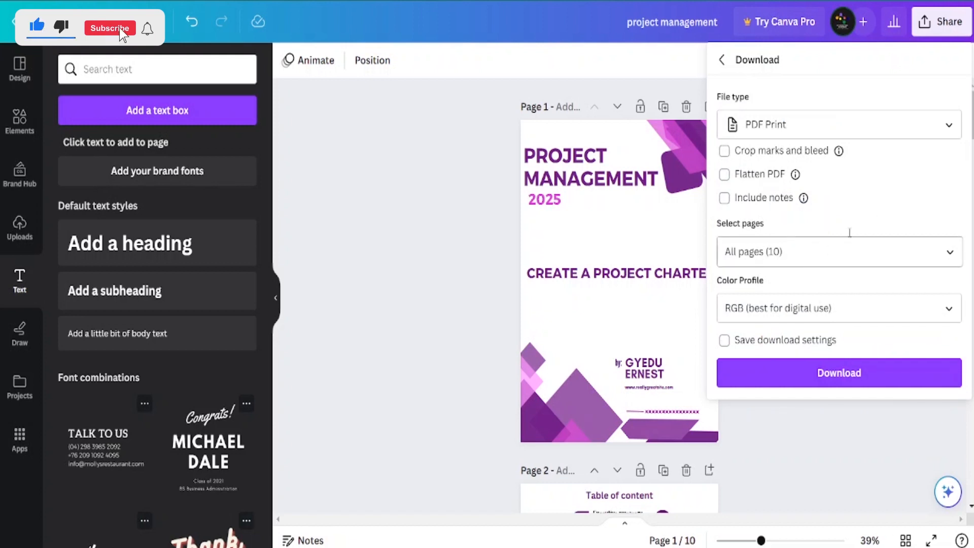
pyautogui.click(834, 375)
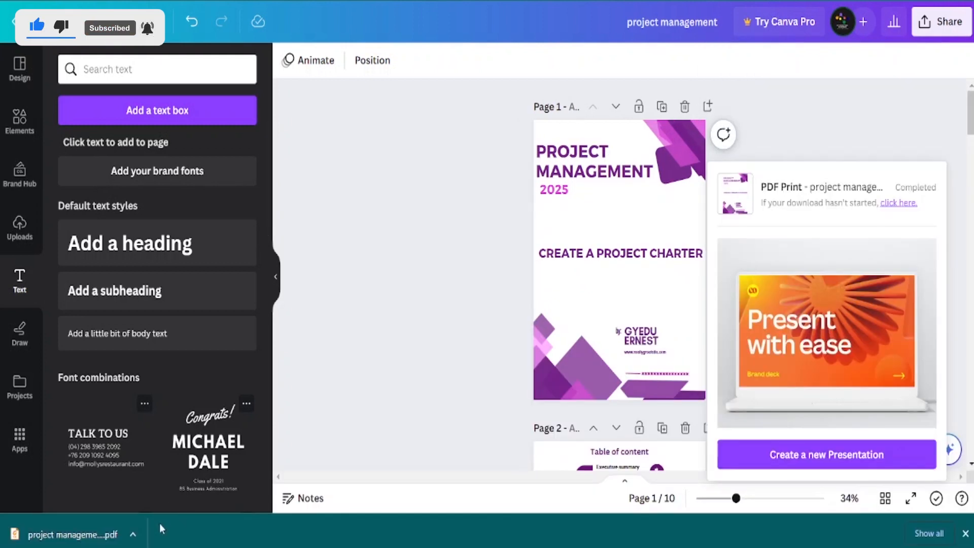
# Open the downloaded project management PDF and look through its pages
pyautogui.click(172, 424)
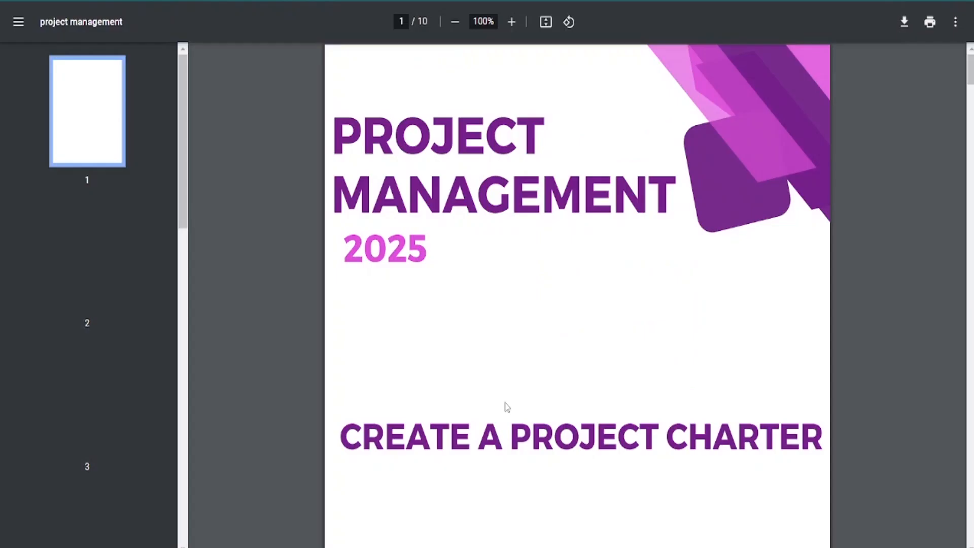
pyautogui.scroll(-20, 577, 274)
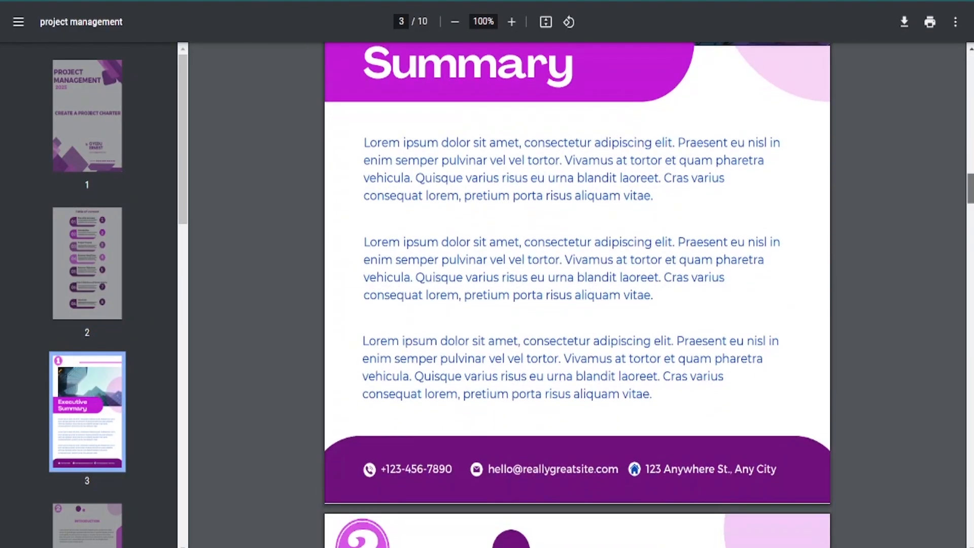
pyautogui.scroll(-20, 577, 274)
pyautogui.scroll(-5, 578, 274)
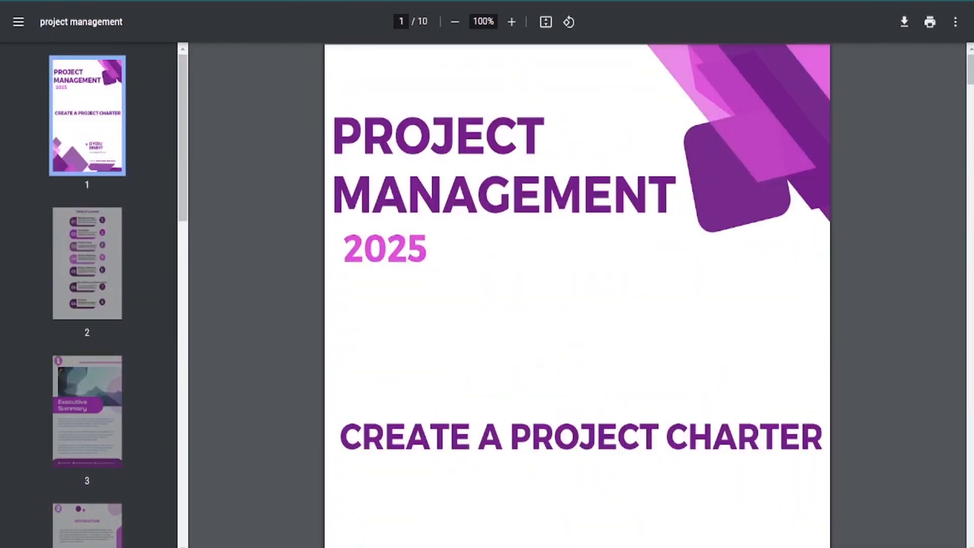